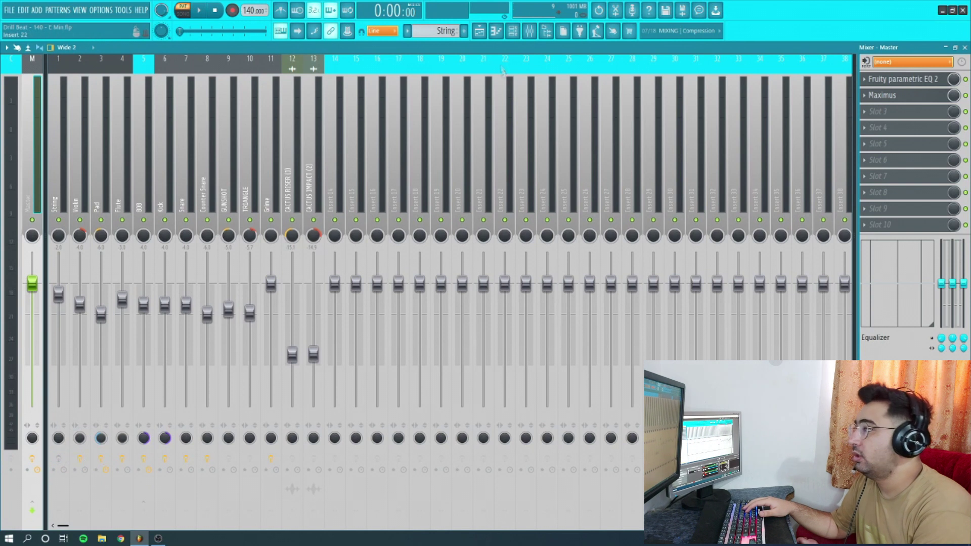
Play the String pattern in the piano roll and examine Fruity parametric EQ 2 on the String mixer track.
{"action": "left_click", "coordinate": [495, 31]}
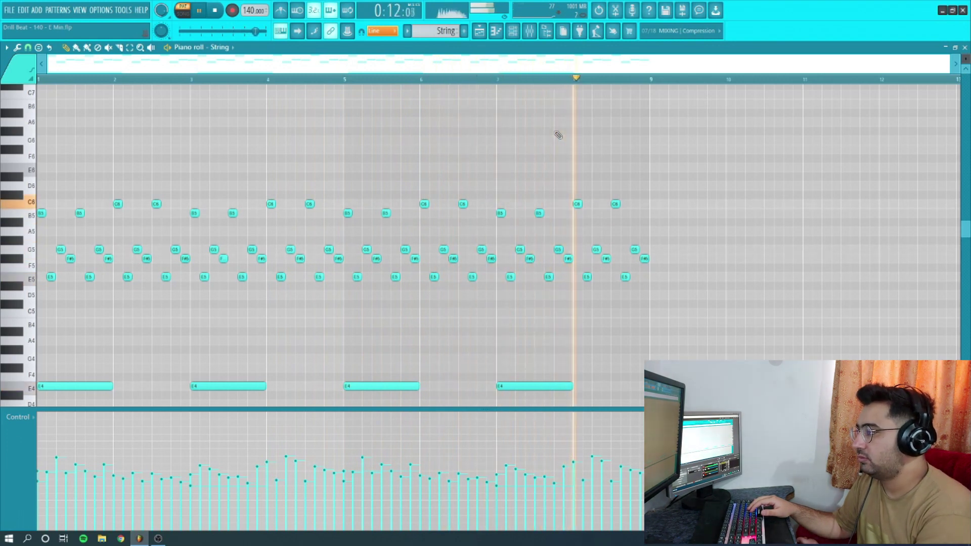
{"action": "key", "text": "space"}
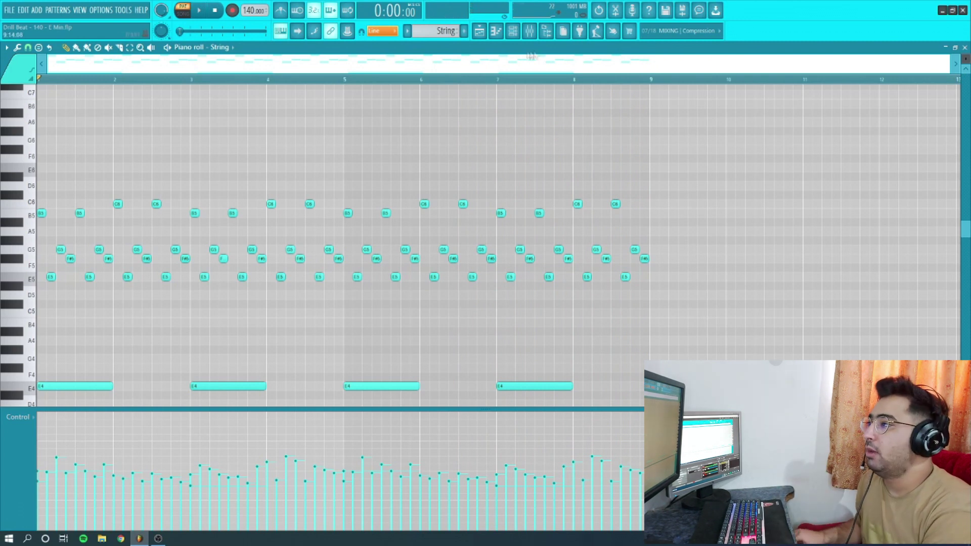
{"action": "left_click", "coordinate": [531, 33]}
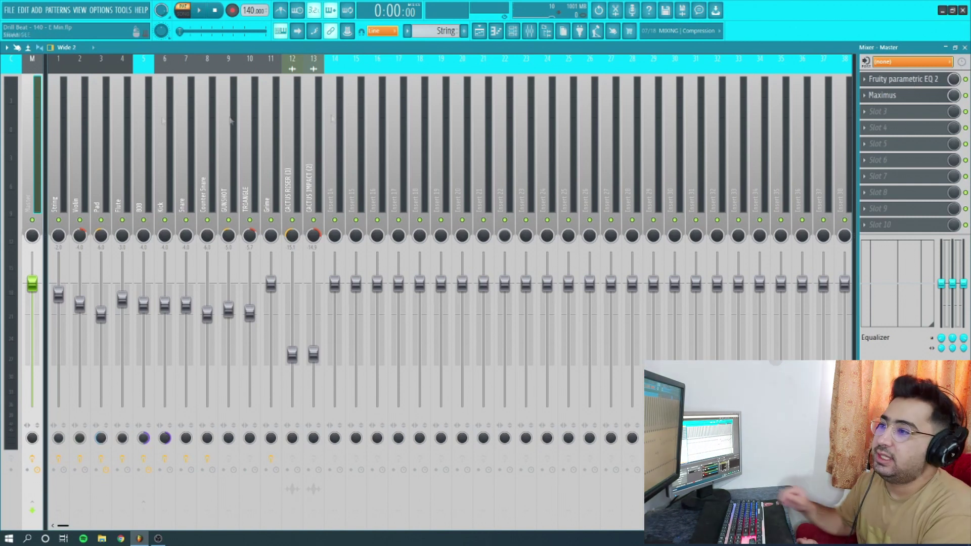
{"action": "left_click", "coordinate": [61, 158]}
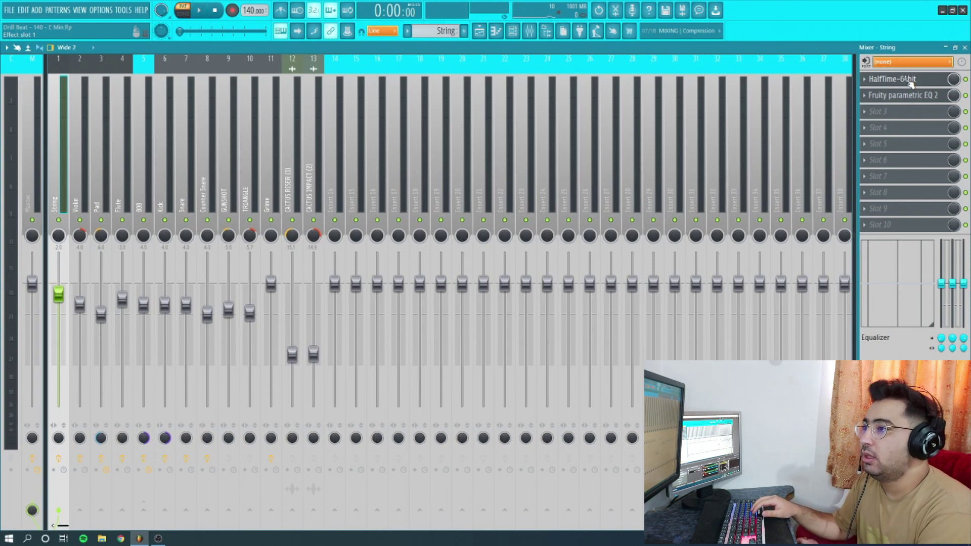
{"action": "left_click", "coordinate": [923, 99]}
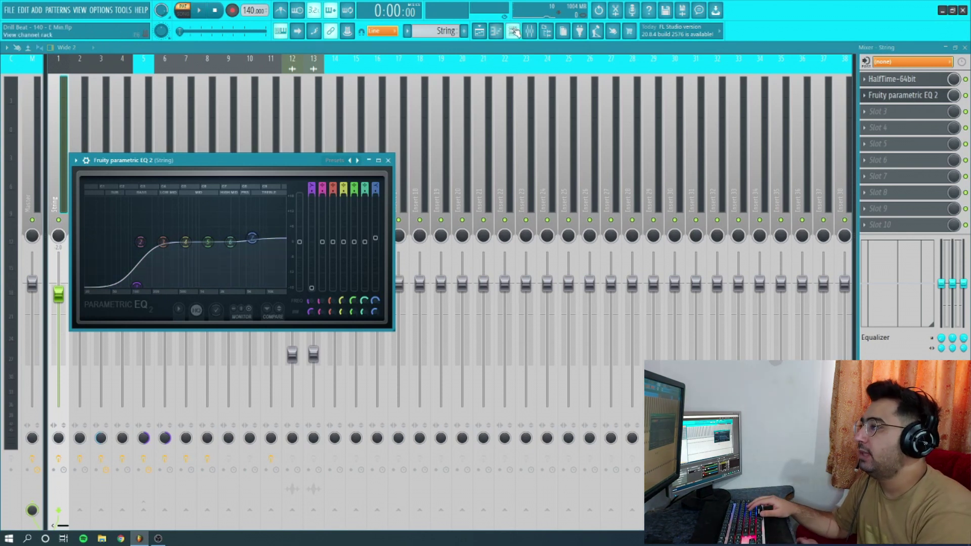
Open the String channel's instrument to examine its preset, and bring the channel rack back in front.
{"action": "left_click", "coordinate": [496, 31]}
{"action": "left_click", "coordinate": [134, 163]}
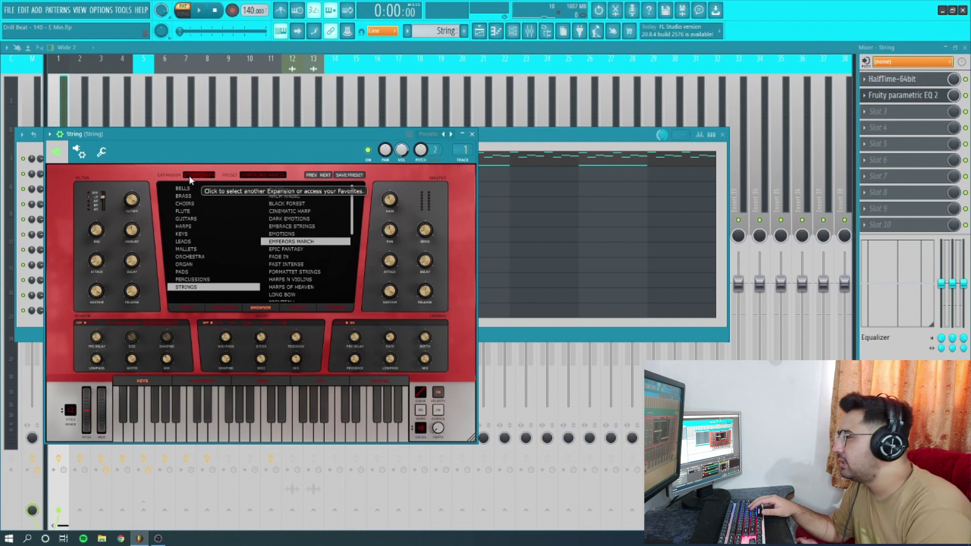
{"action": "left_click", "coordinate": [527, 142]}
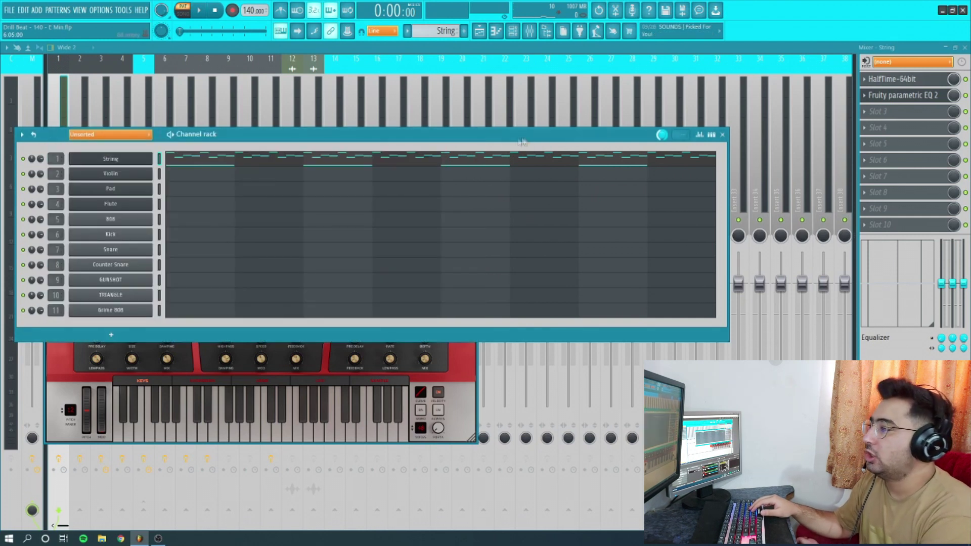
{"action": "key", "text": "space"}
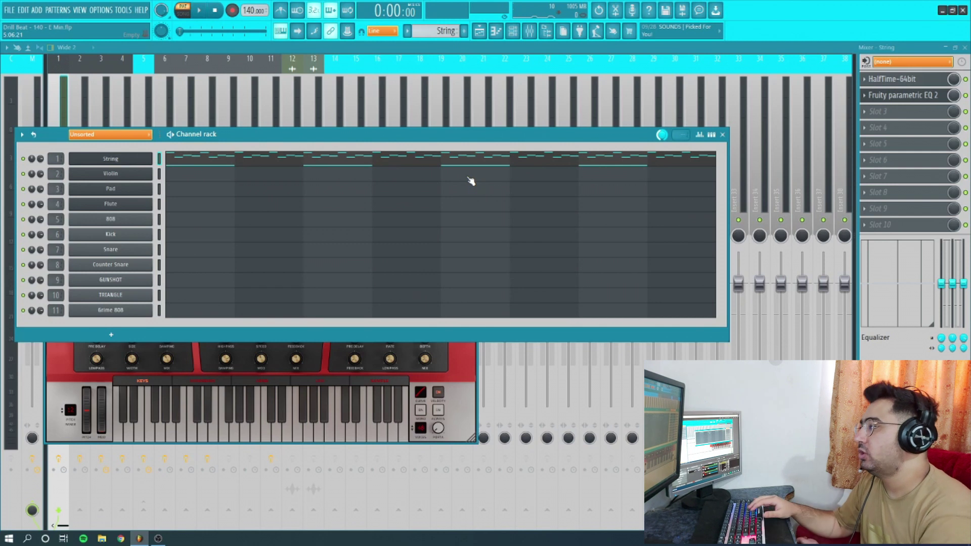
Open the Pad pattern from the playlist's Track 3 in the piano roll and show its full length.
{"action": "left_click", "coordinate": [513, 32]}
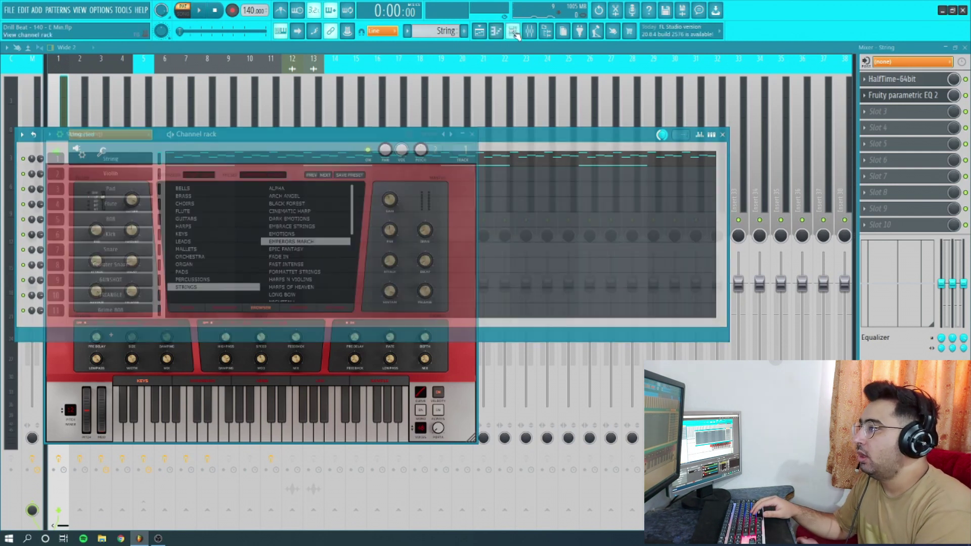
{"action": "left_click", "coordinate": [513, 32]}
{"action": "left_click", "coordinate": [479, 32]}
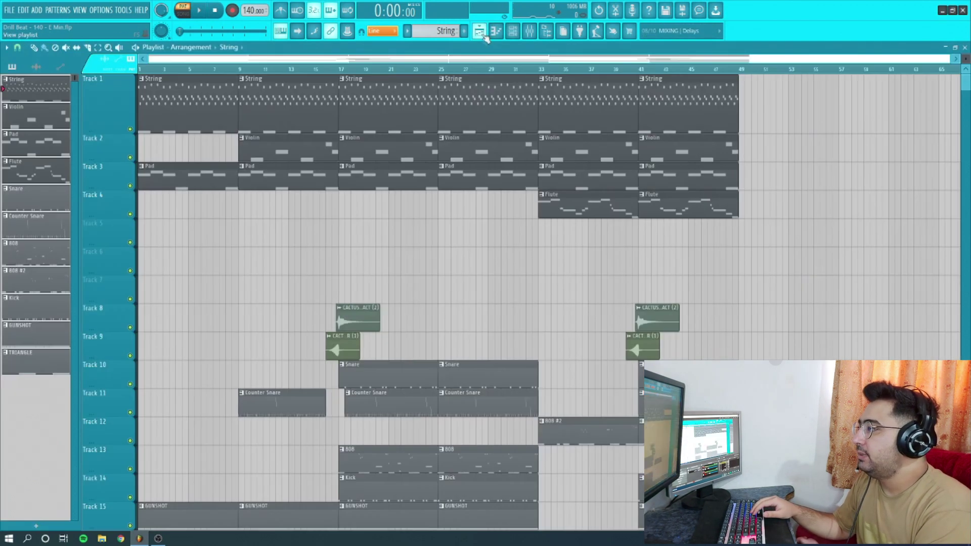
{"action": "double_click", "coordinate": [194, 175]}
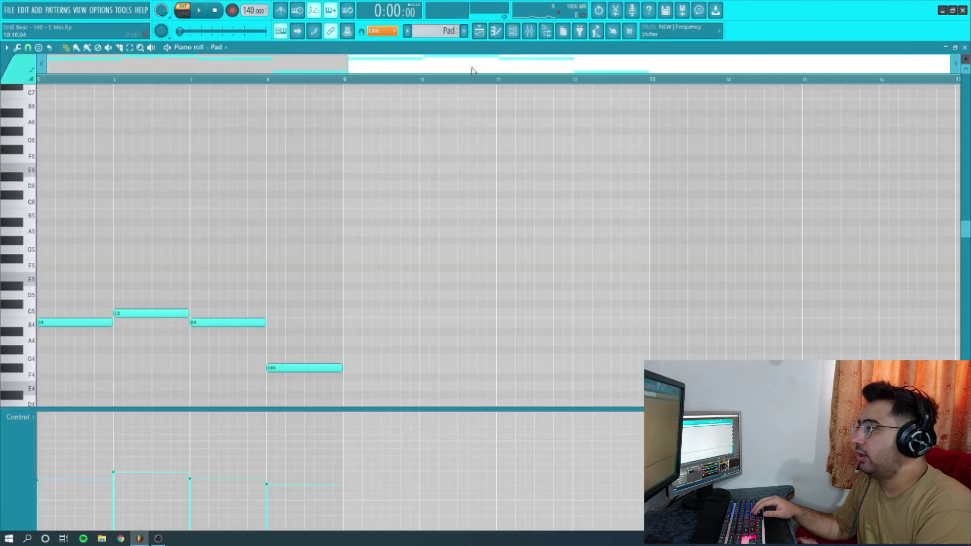
{"action": "left_click_drag", "start_coordinate": [965, 59], "coordinate": [965, 68]}
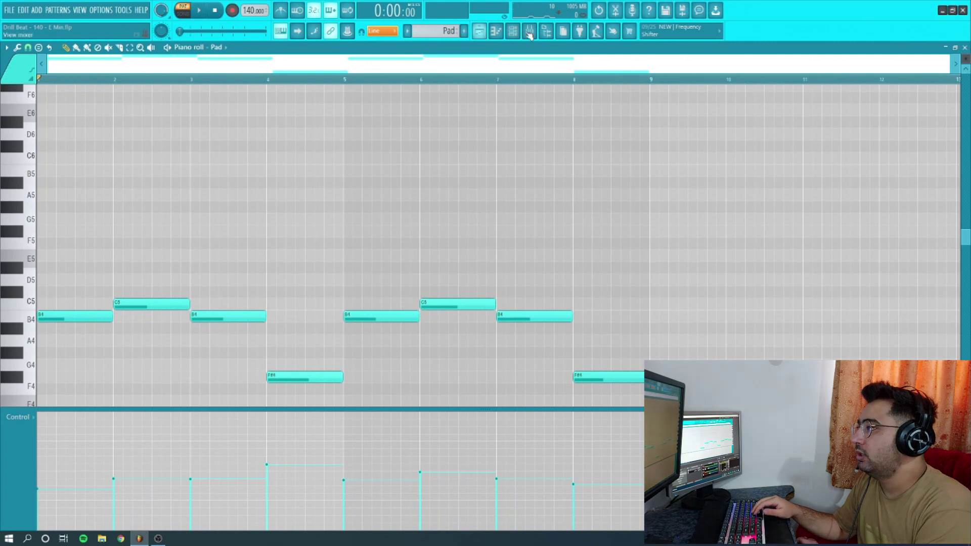
Open the Pad channel's instrument to examine its preset, and close the instrument window.
{"action": "left_click", "coordinate": [512, 31]}
{"action": "left_click", "coordinate": [135, 190]}
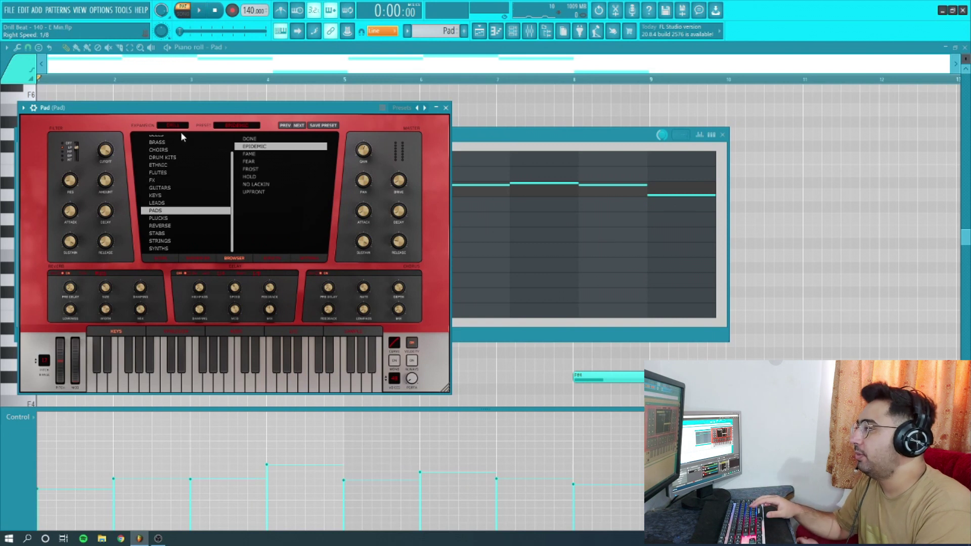
{"action": "left_click", "coordinate": [446, 108]}
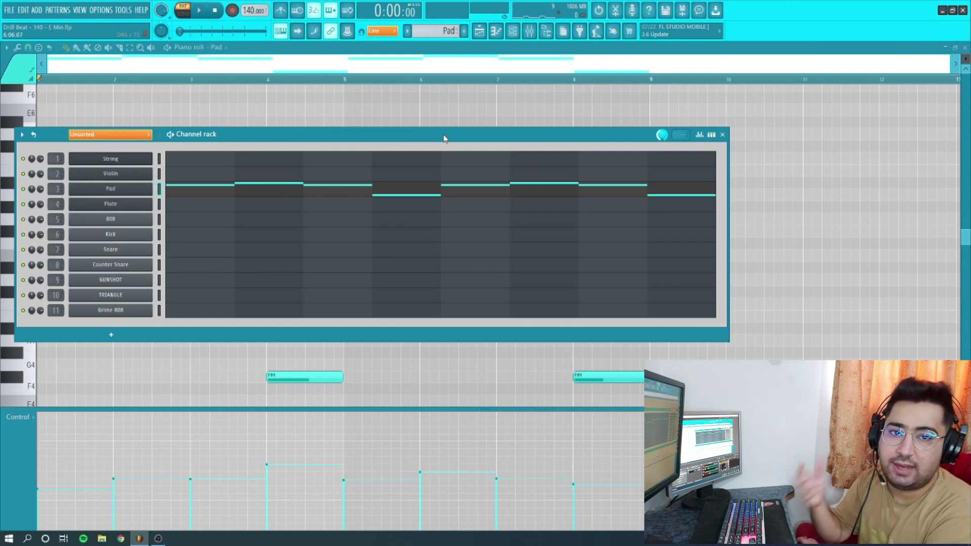
Play back the Pad pattern and follow its notes in the channel rack and piano roll.
{"action": "left_click_drag", "start_coordinate": [374, 134], "coordinate": [429, 131]}
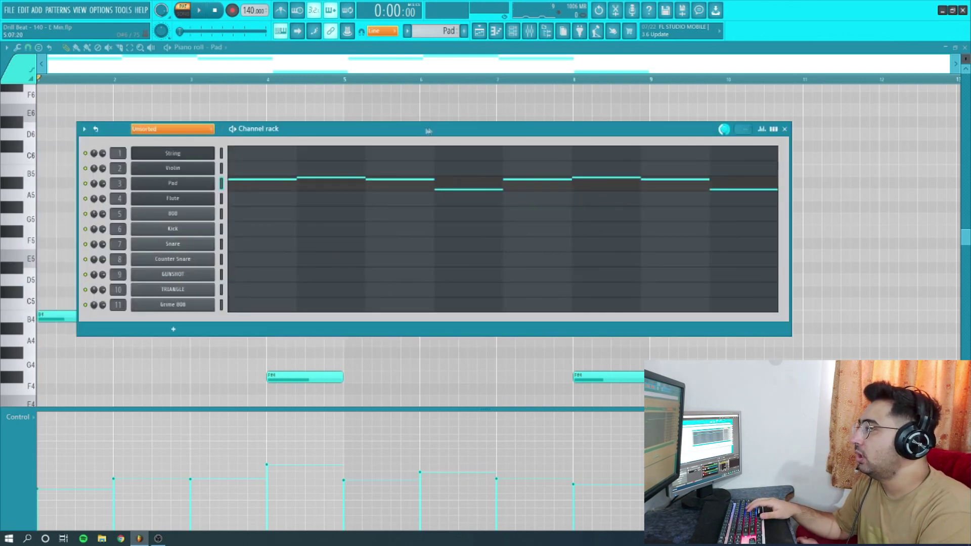
{"action": "key", "text": "space"}
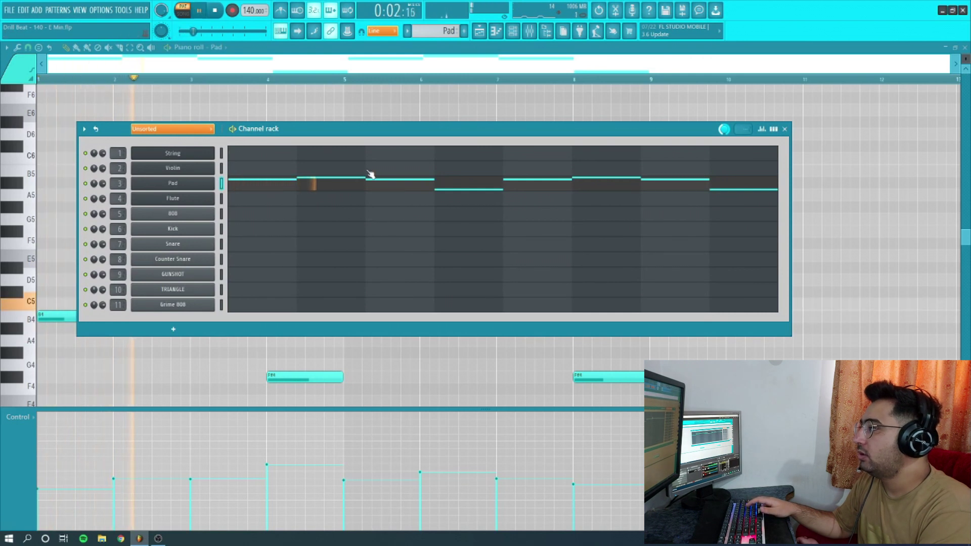
{"action": "key", "text": "F6"}
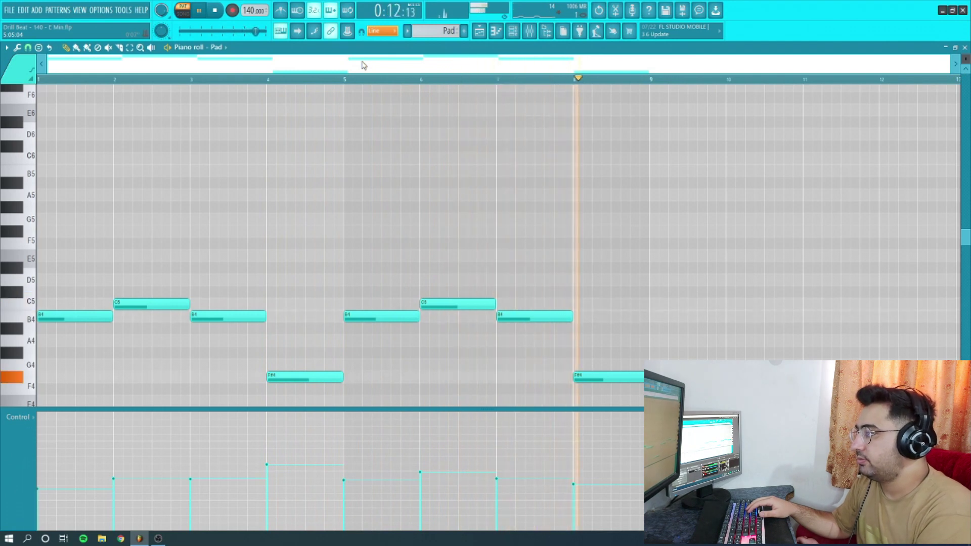
{"action": "key", "text": "space"}
Examine the settings of Tremolator and Fruity parametric EQ 2 on the Pad mixer track.
{"action": "left_click", "coordinate": [531, 32]}
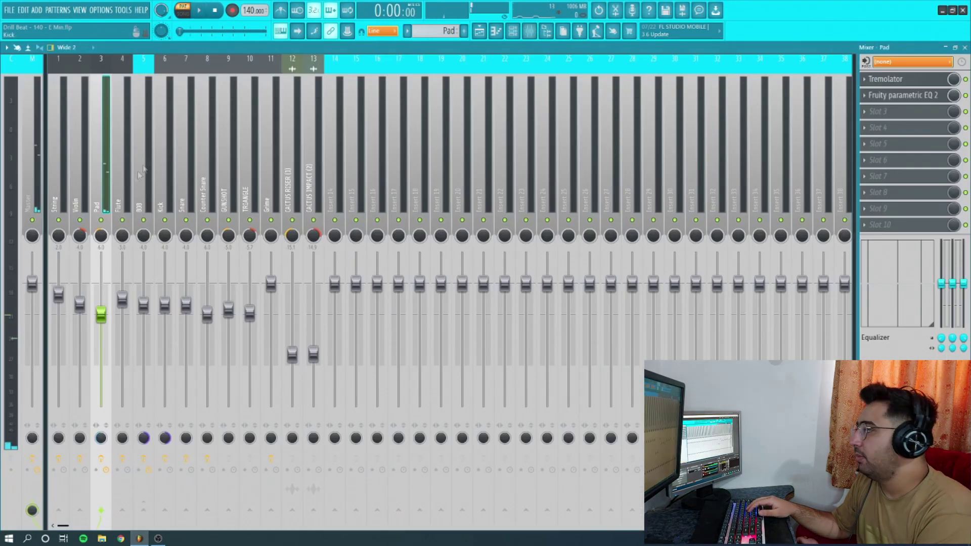
{"action": "left_click", "coordinate": [903, 81]}
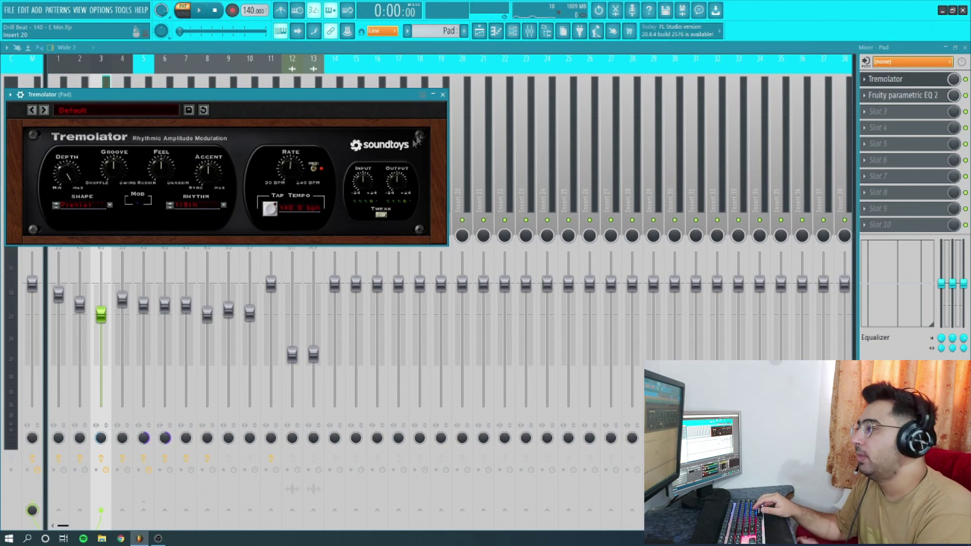
{"action": "left_click", "coordinate": [443, 96]}
{"action": "left_click", "coordinate": [907, 98]}
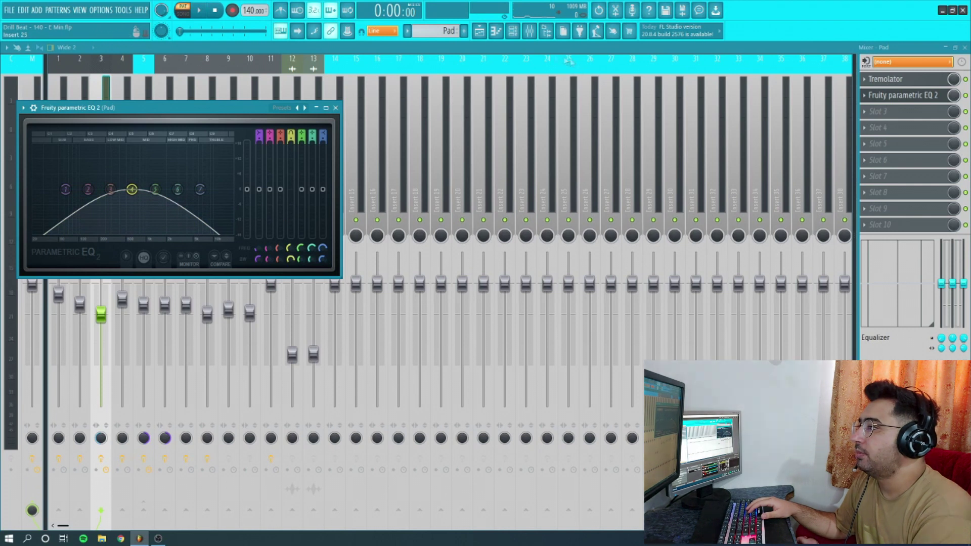
Open the Violin pattern from the playlist's Track 2 in the piano roll and play it back.
{"action": "left_click", "coordinate": [512, 31]}
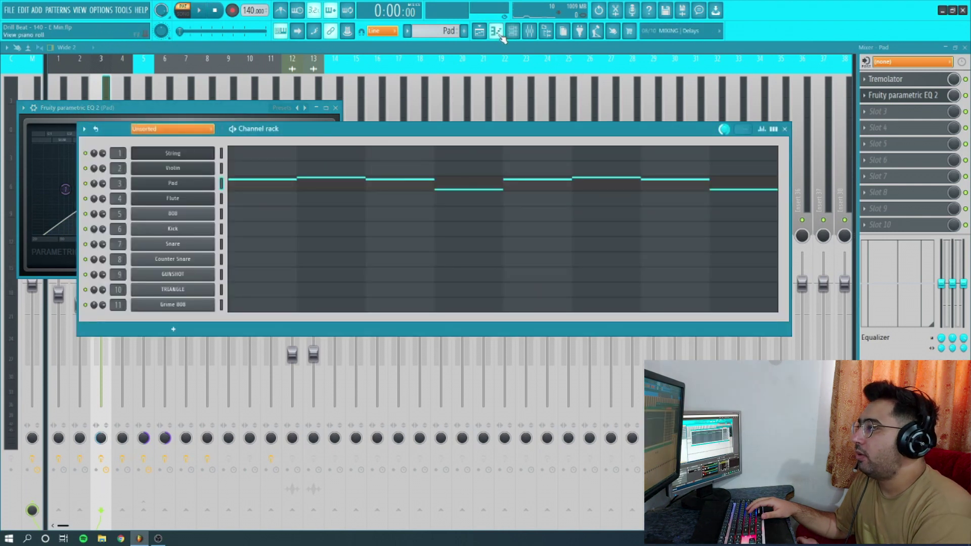
{"action": "left_click", "coordinate": [479, 31]}
{"action": "double_click", "coordinate": [275, 156]}
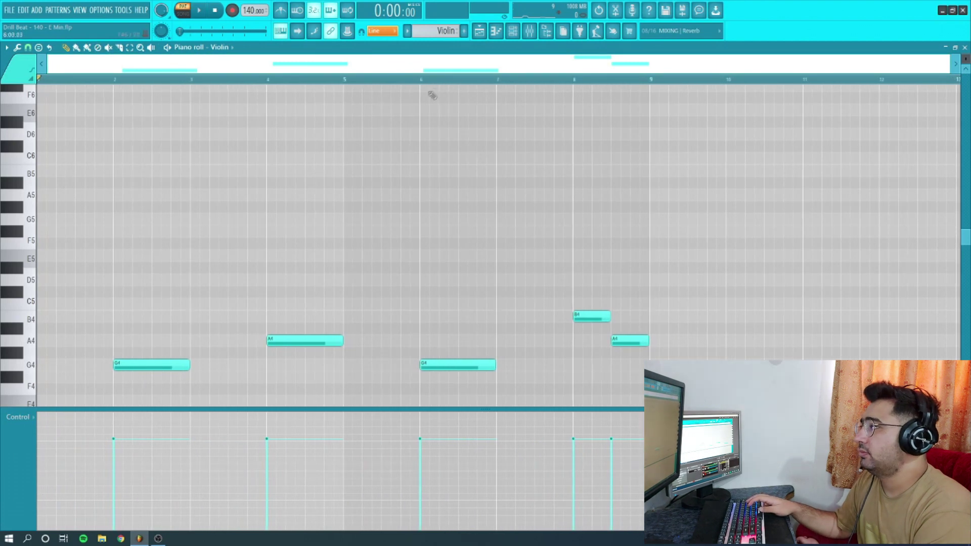
{"action": "key", "text": "space"}
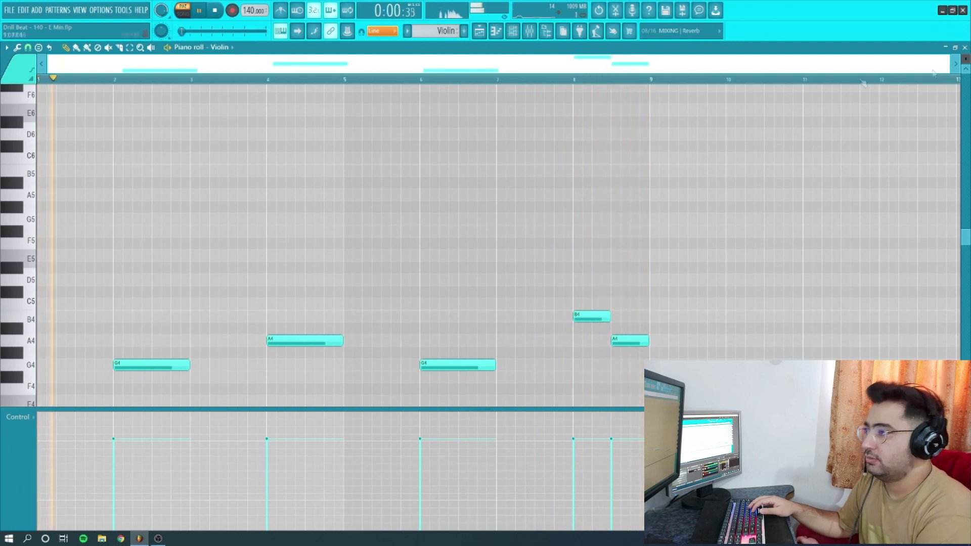
{"action": "key", "text": "space"}
Open the Violin channel's instrument to examine its preset, and return to the playlist.
{"action": "left_click", "coordinate": [965, 47]}
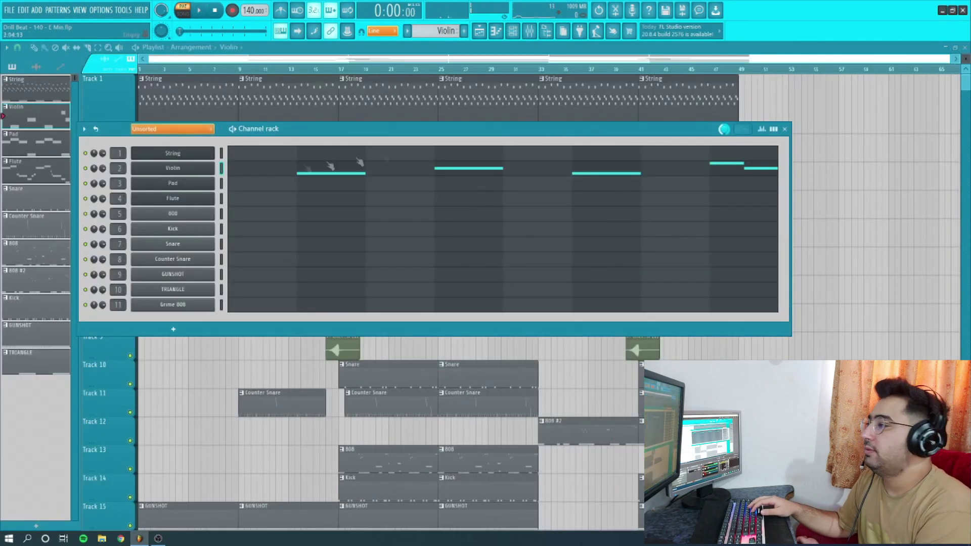
{"action": "left_click", "coordinate": [192, 170]}
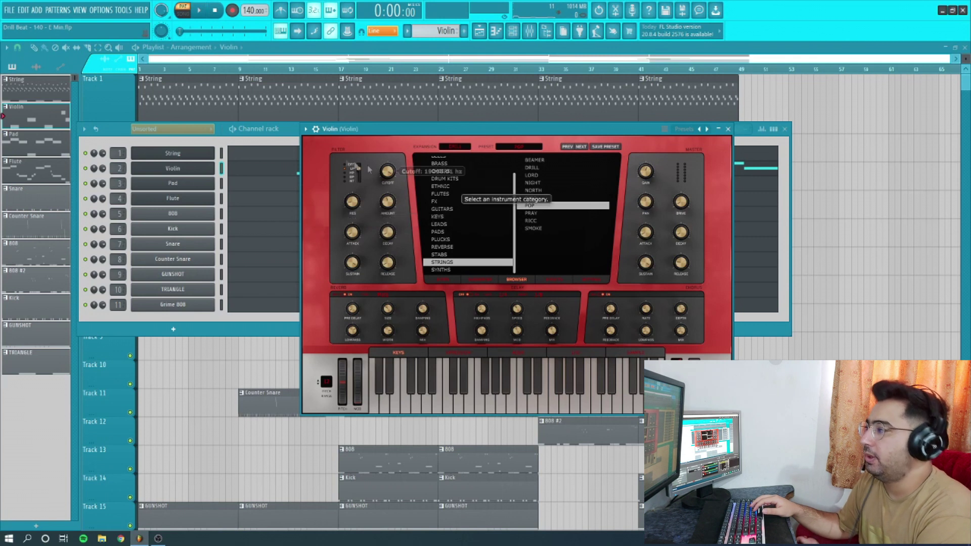
{"action": "left_click", "coordinate": [398, 75]}
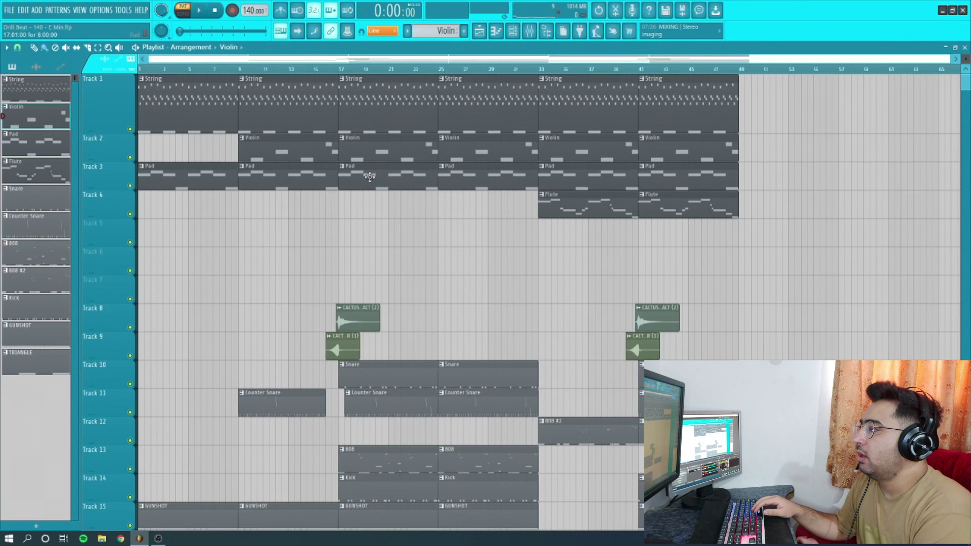
Place the playhead at bar 33, and play the Flute pattern that starts there in the piano roll.
{"action": "left_click", "coordinate": [539, 69]}
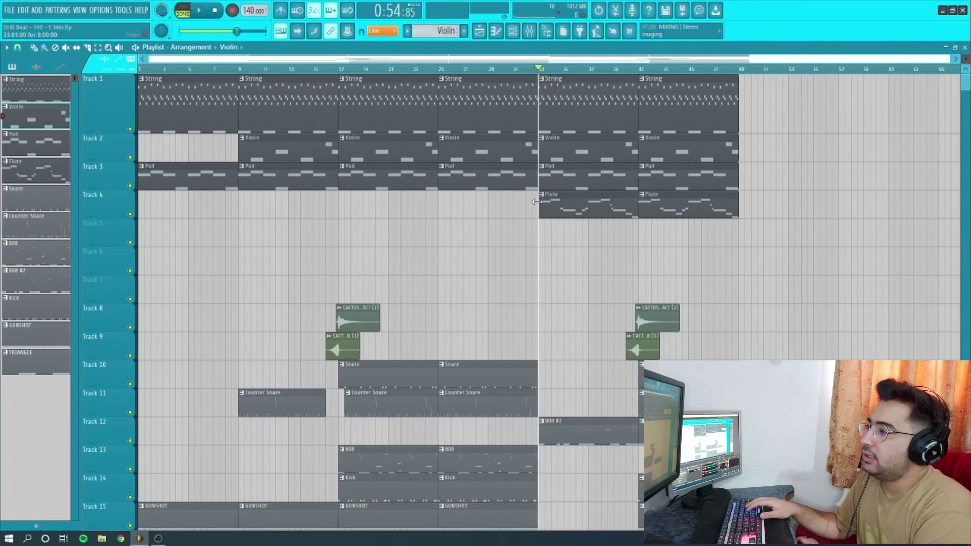
{"action": "double_click", "coordinate": [552, 207]}
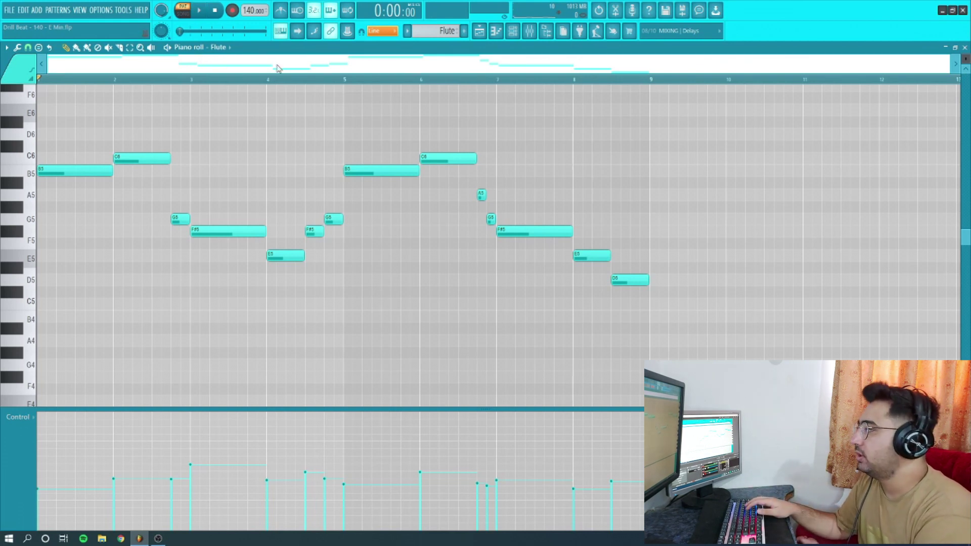
{"action": "key", "text": "space"}
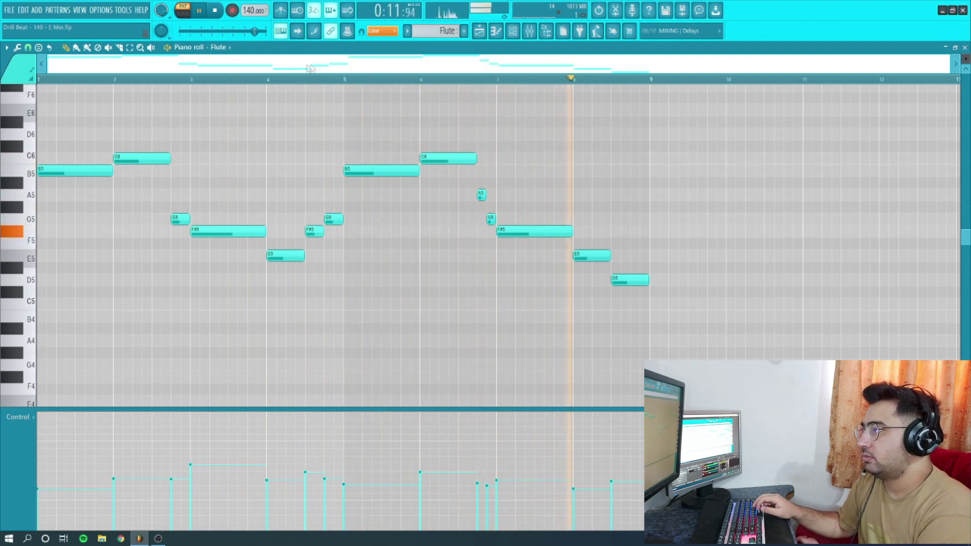
Stop playback and examine Fruity parametric EQ 2 on the Flute mixer track.
{"action": "key", "text": "F9"}
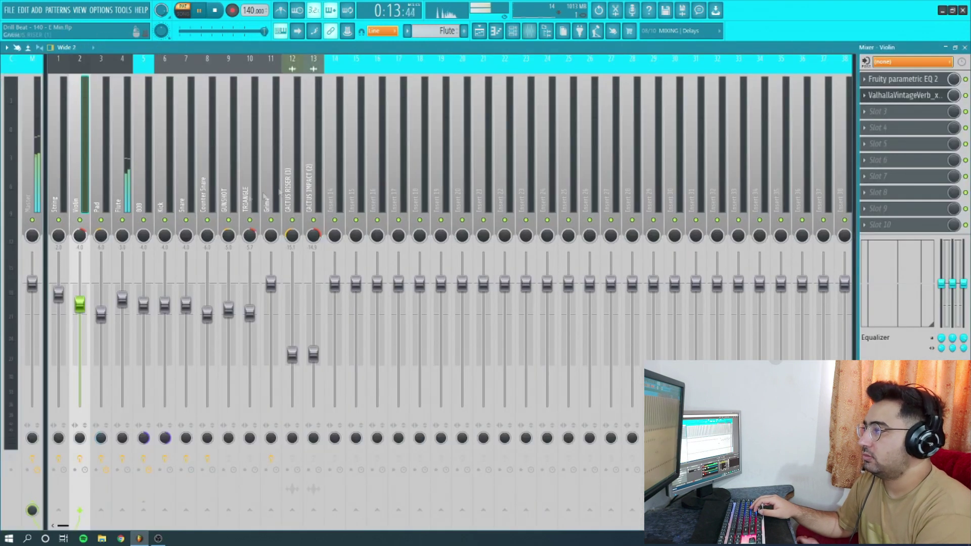
{"action": "left_click", "coordinate": [121, 194]}
{"action": "key", "text": "space"}
{"action": "left_click", "coordinate": [921, 78]}
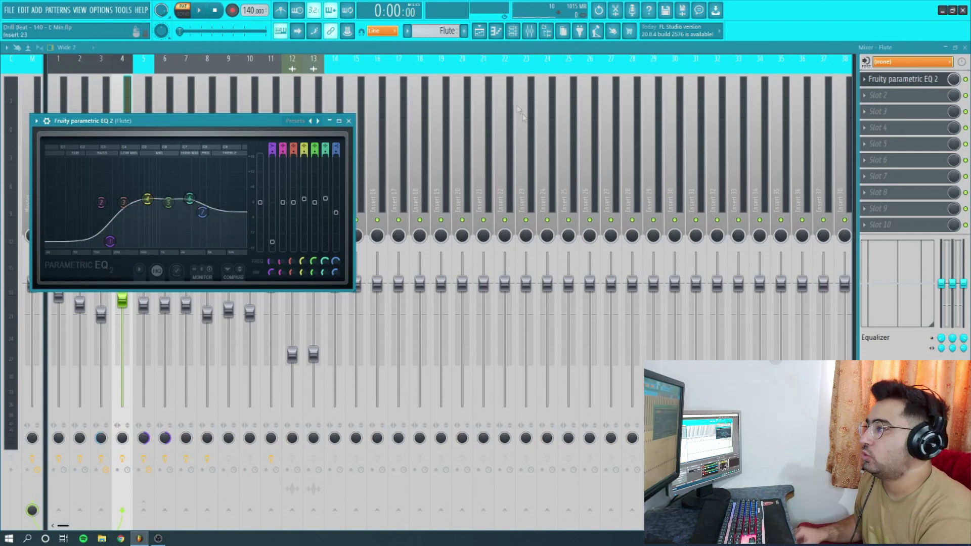
Open the Flute channel's instrument to examine its preset, and bring the channel rack back in front.
{"action": "left_click", "coordinate": [506, 35]}
{"action": "left_click", "coordinate": [193, 206]}
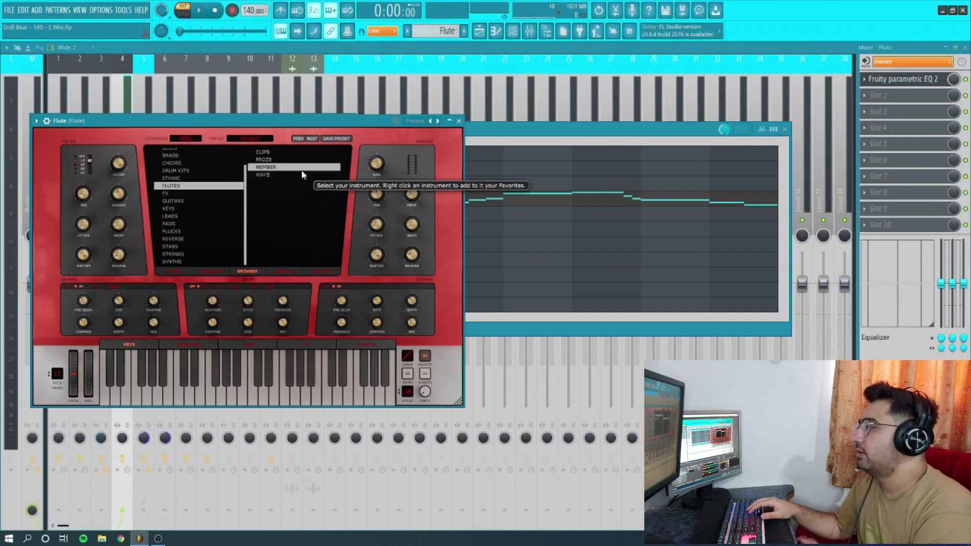
{"action": "left_click", "coordinate": [526, 33]}
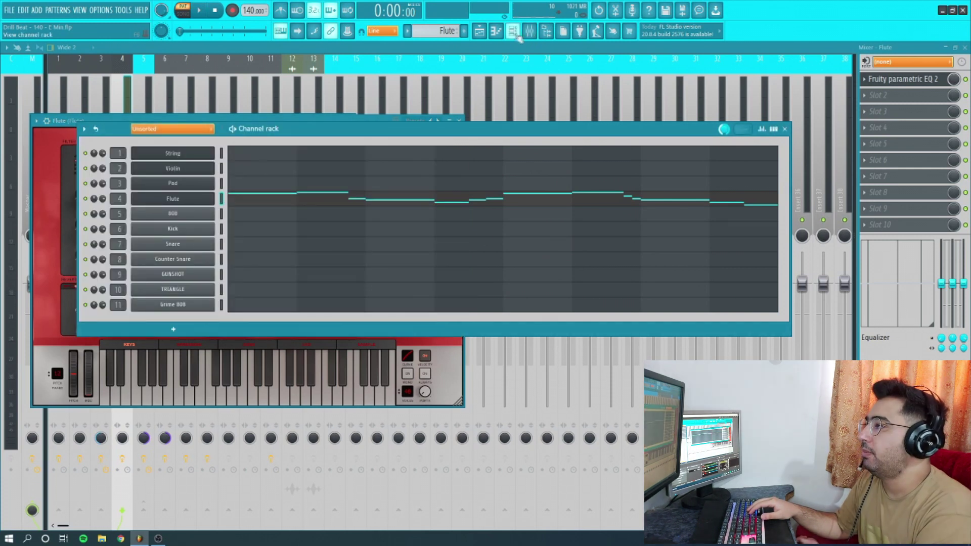
Return to the playlist and solo the four melody tracks, Tracks 1 to 4.
{"action": "left_click", "coordinate": [484, 37]}
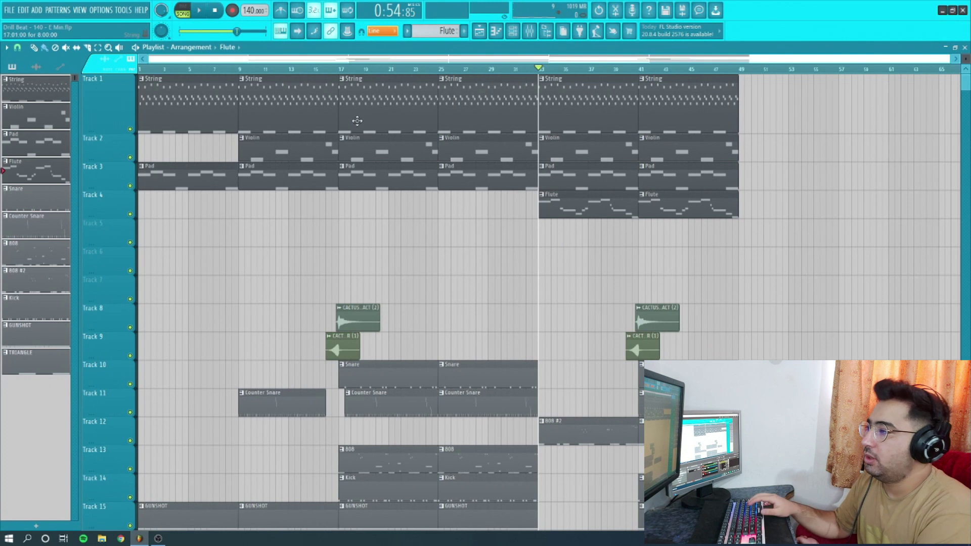
{"action": "left_click", "coordinate": [131, 129]}
{"action": "right_click", "coordinate": [131, 129]}
{"action": "left_click", "coordinate": [130, 157]}
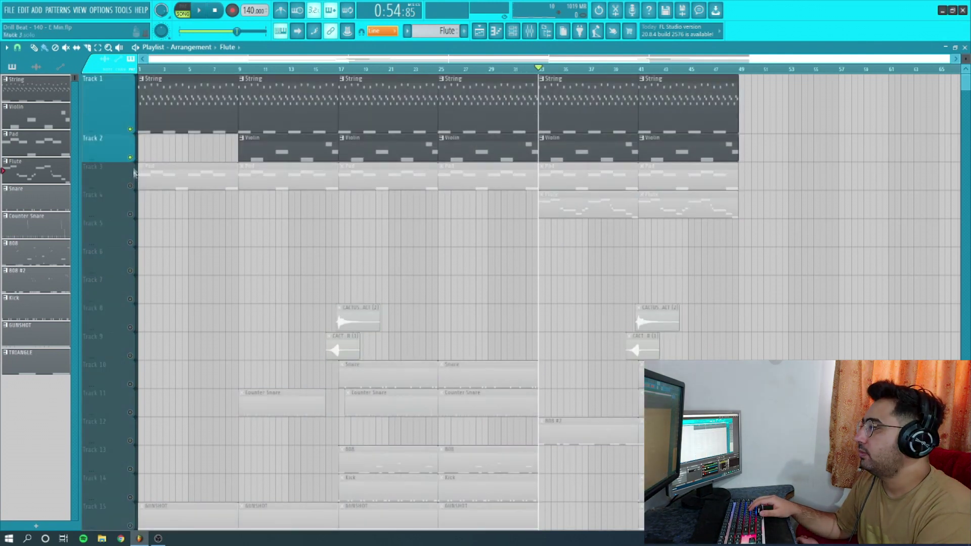
{"action": "left_click", "coordinate": [131, 185]}
{"action": "left_click", "coordinate": [131, 214]}
Play the four soloed melody tracks together from bar 33, and unmute all the playlist tracks after stopping.
{"action": "key", "text": "space"}
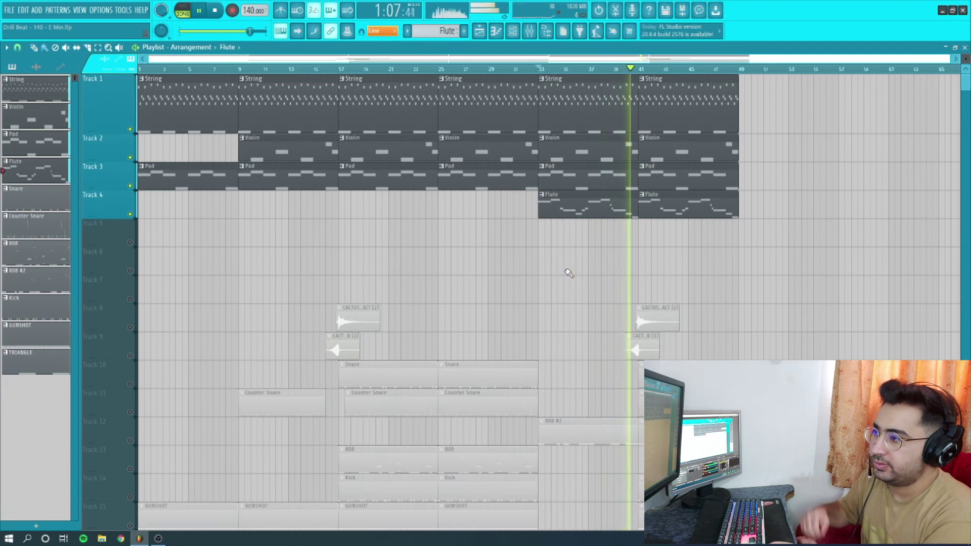
{"action": "key", "text": "space"}
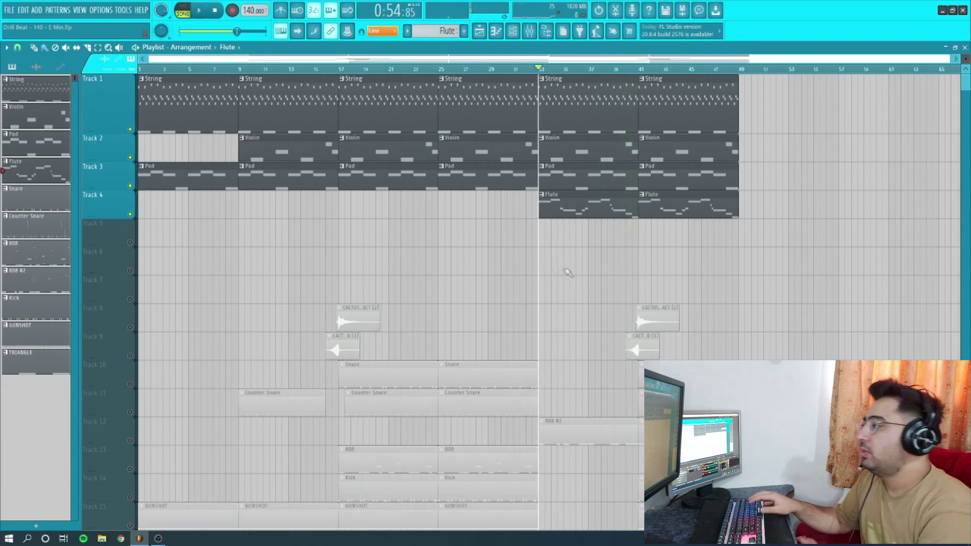
{"action": "scroll", "coordinate": [568, 273], "scroll_direction": "down", "scroll_amount": 3}
{"action": "scroll", "coordinate": [451, 293], "scroll_direction": "up", "scroll_amount": 3}
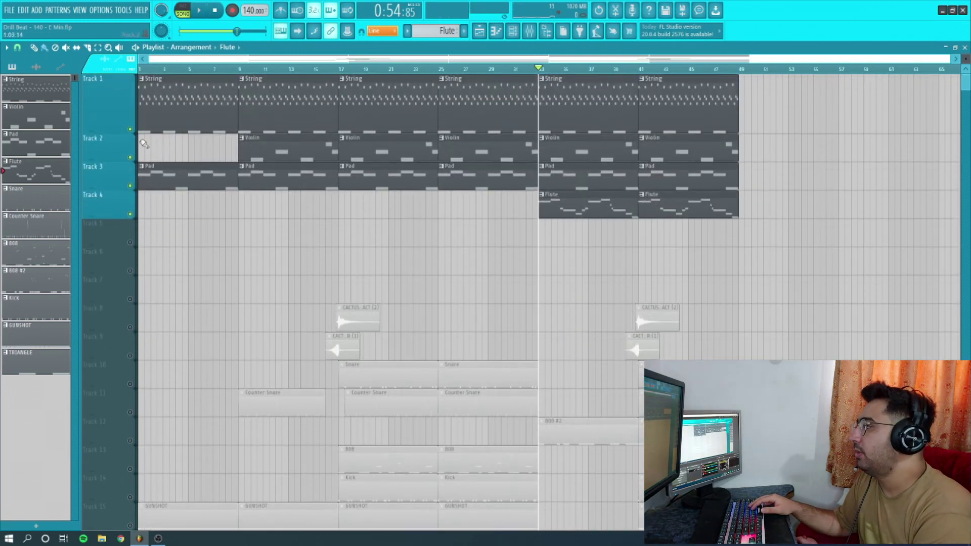
{"action": "right_click", "coordinate": [130, 130]}
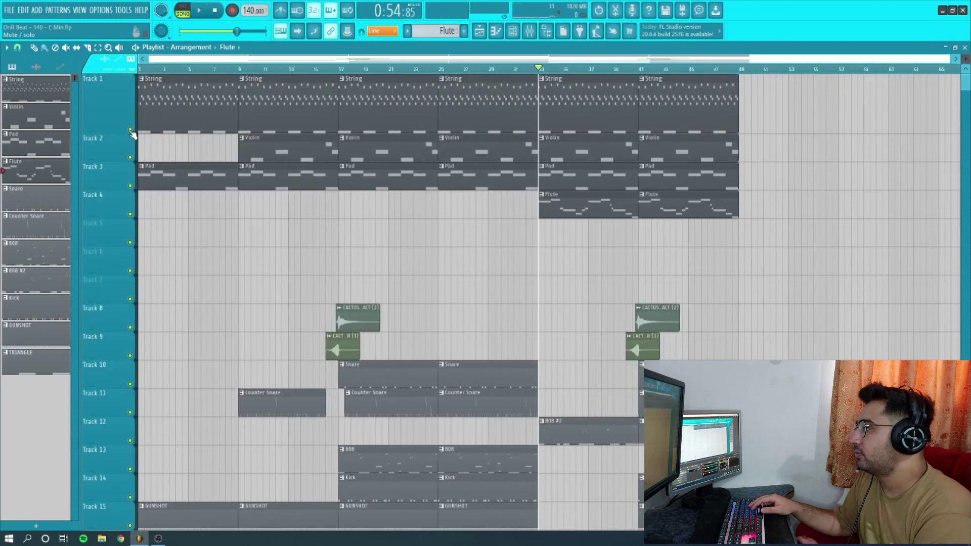
Open the Snare pattern in the piano roll and play it to review its hits.
{"action": "left_click", "coordinate": [43, 203]}
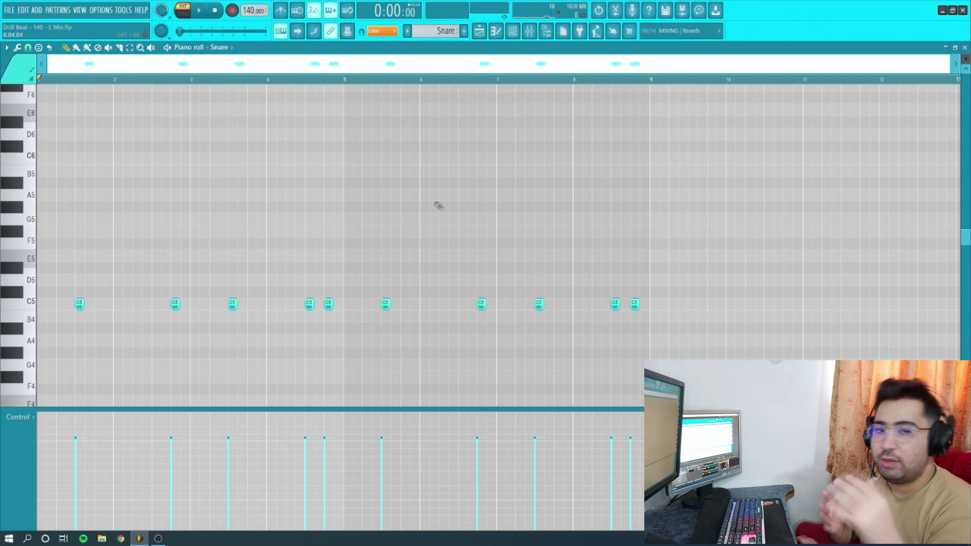
{"action": "key", "text": "space"}
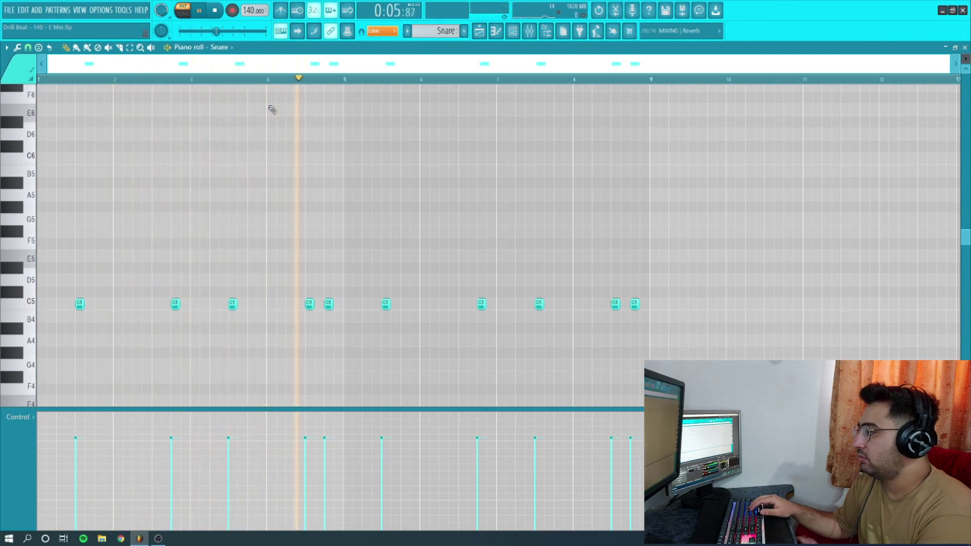
{"action": "key", "text": "space"}
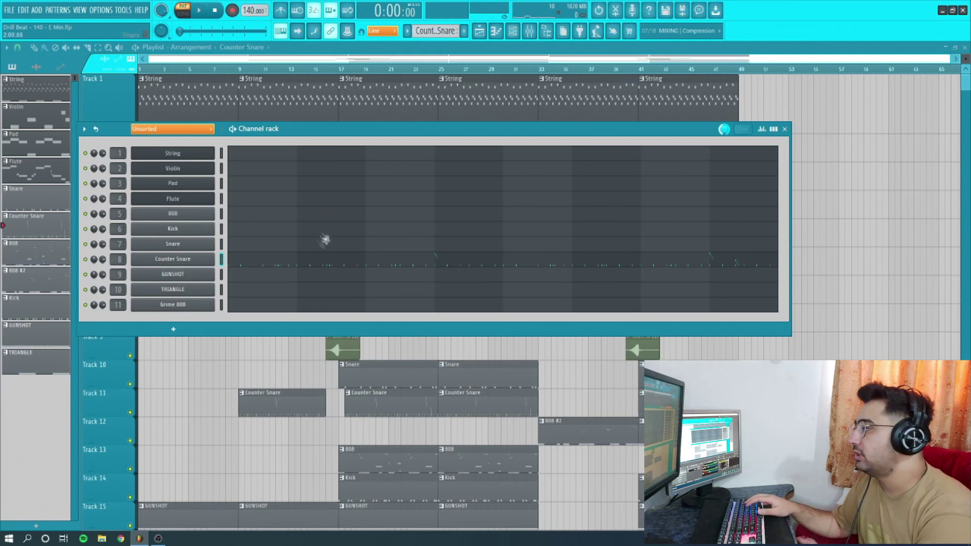
Open the Counter Snare pattern in the piano roll and play it, showing its full length.
{"action": "left_click", "coordinate": [251, 267]}
{"action": "key", "text": "space"}
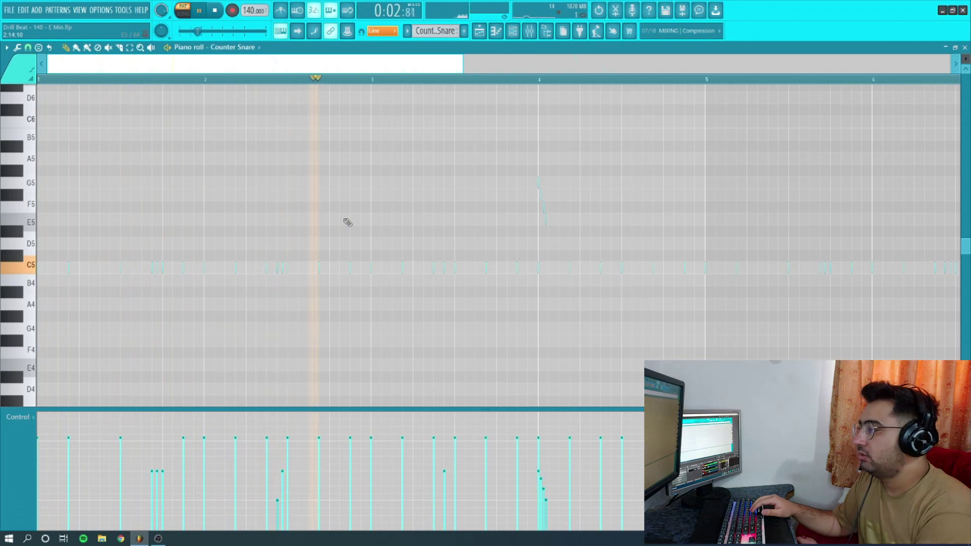
{"action": "left_click_drag", "start_coordinate": [463, 65], "coordinate": [733, 112]}
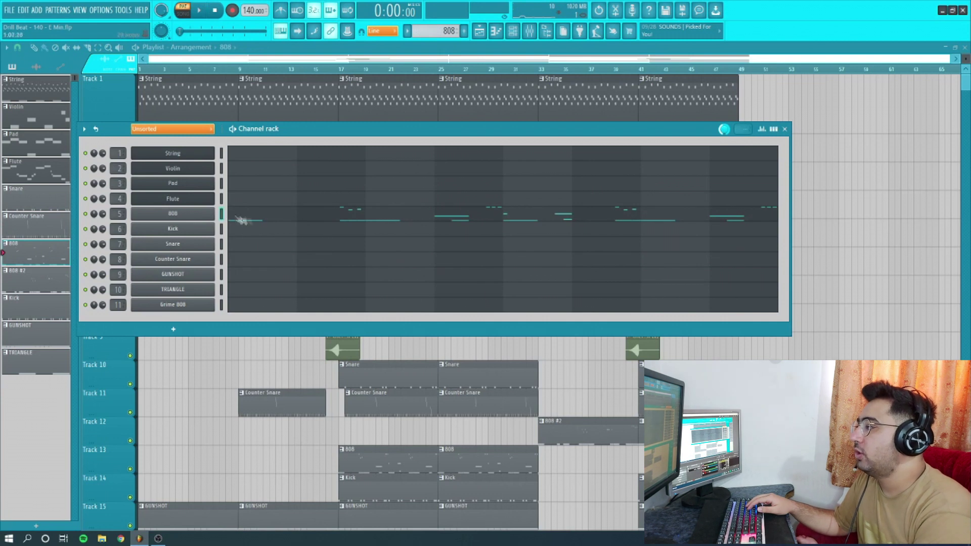
Open the 808 pattern in the piano roll, examine its bass and slide notes, and play it through.
{"action": "left_click", "coordinate": [279, 218]}
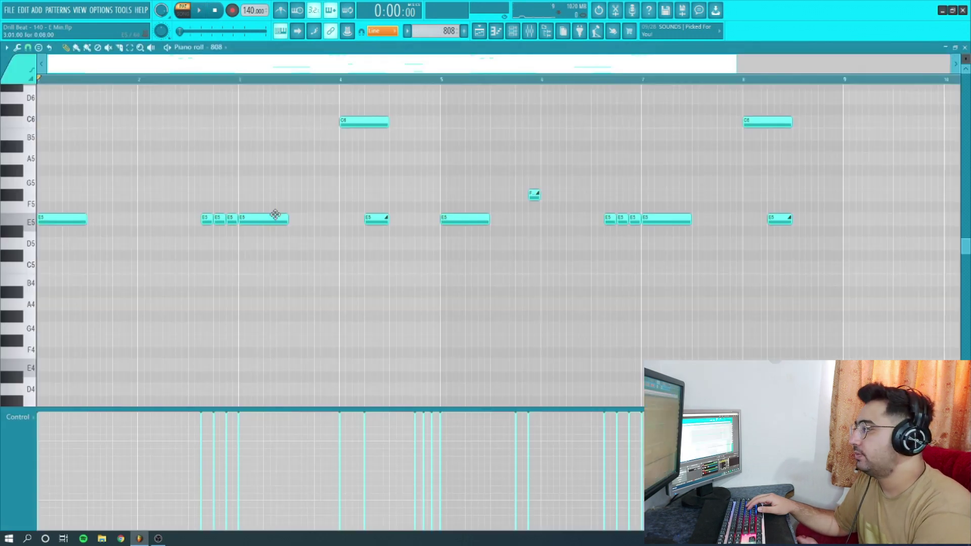
{"action": "scroll", "coordinate": [334, 180], "scroll_direction": "up", "scroll_amount": 4}
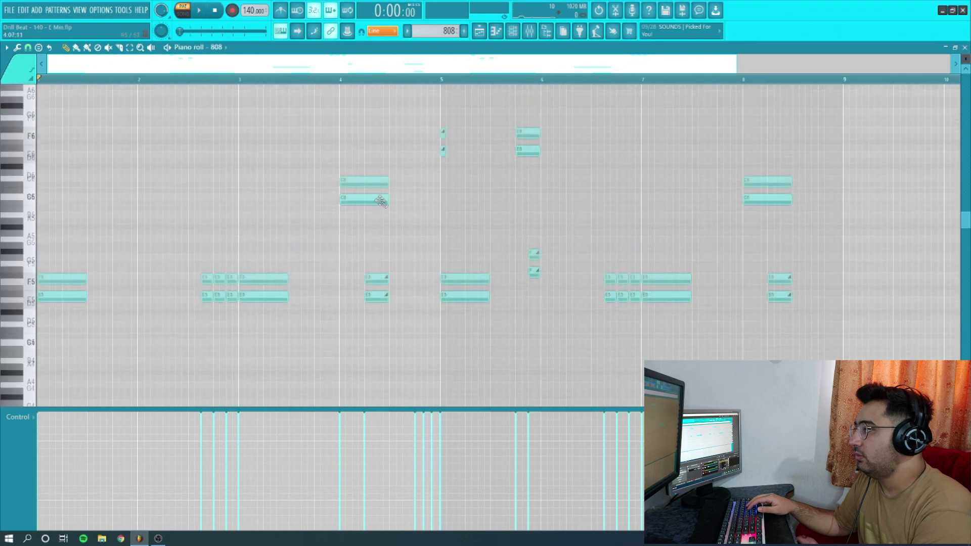
{"action": "scroll", "coordinate": [382, 205], "scroll_direction": "up", "scroll_amount": 2}
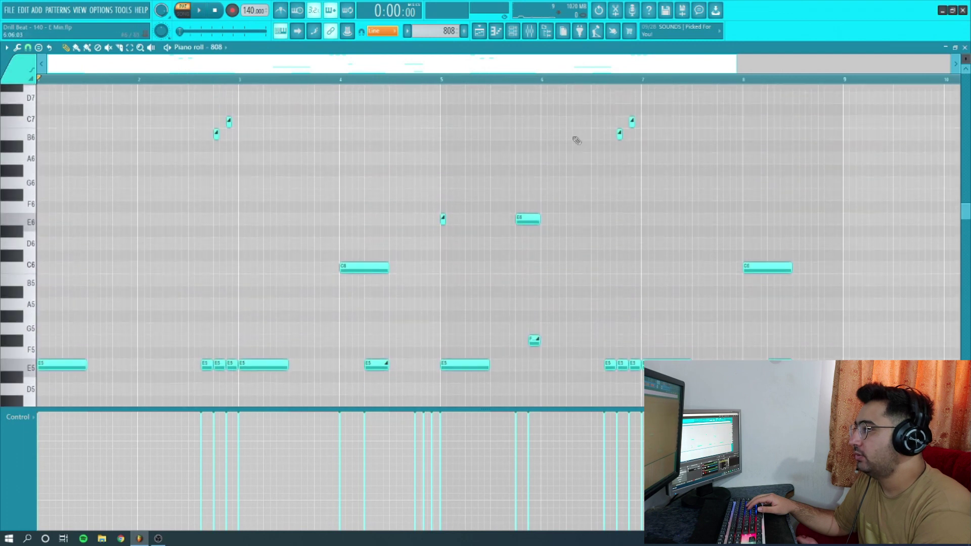
{"action": "key", "text": "space"}
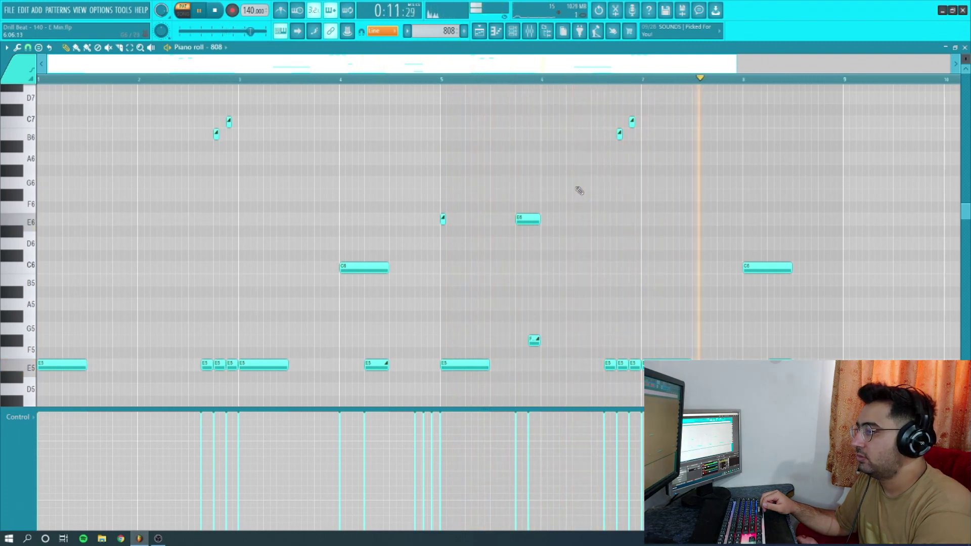
{"action": "key", "text": "space"}
Examine the high E7 notes of the 808 pattern and play its ending from within bar 8.
{"action": "scroll", "coordinate": [579, 190], "scroll_direction": "up", "scroll_amount": 5}
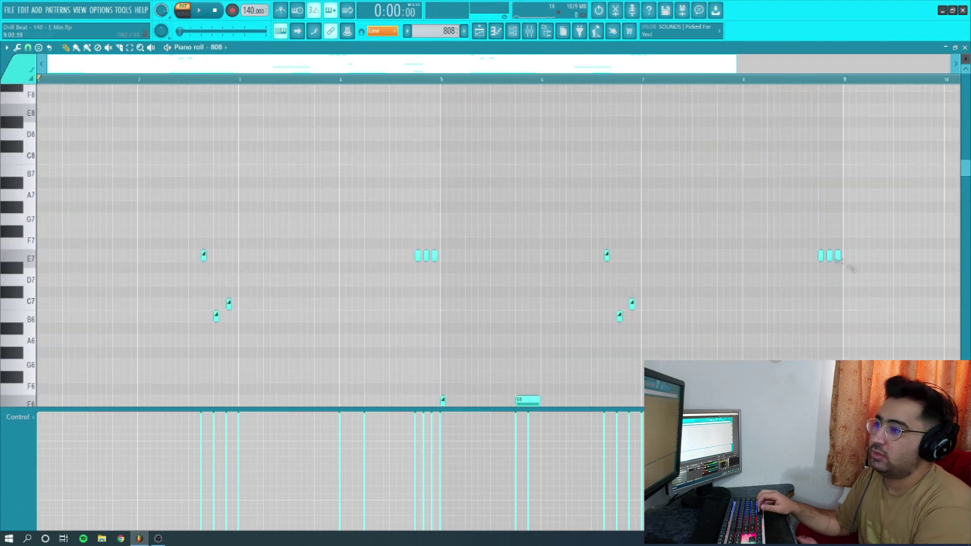
{"action": "left_click", "coordinate": [774, 79]}
{"action": "key", "text": "space"}
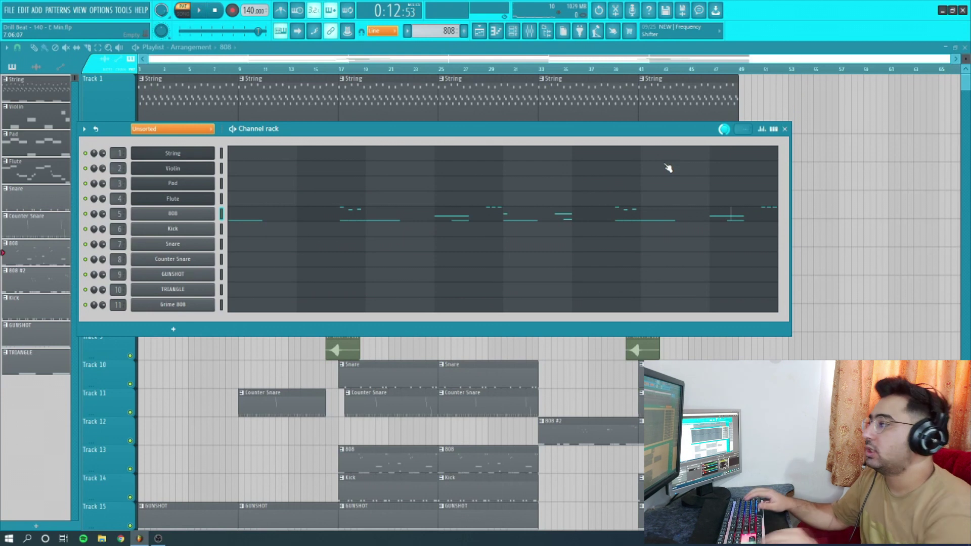
Open the 808 #2 pattern in the piano roll, play it to review its notes and slides, and close the piano roll.
{"action": "key", "text": "KP_Add"}
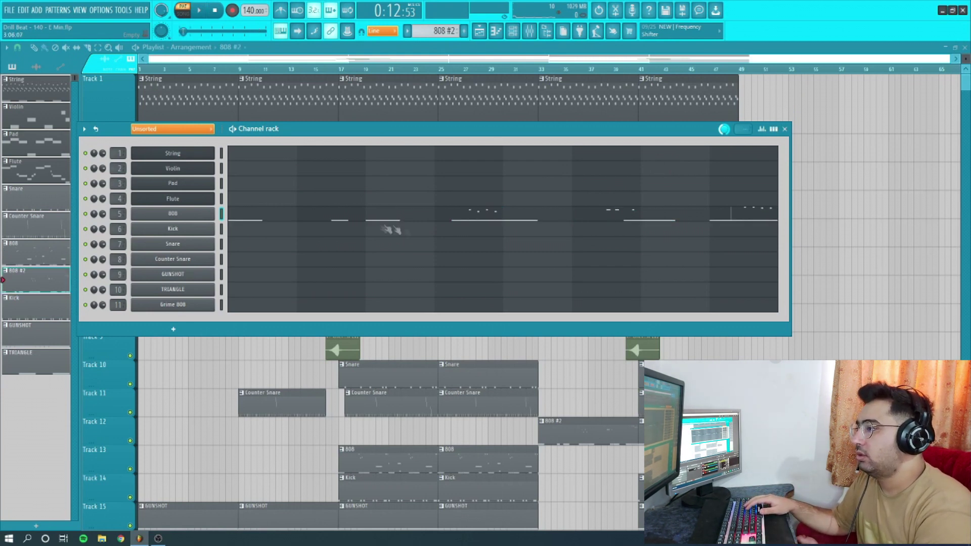
{"action": "left_click", "coordinate": [237, 221]}
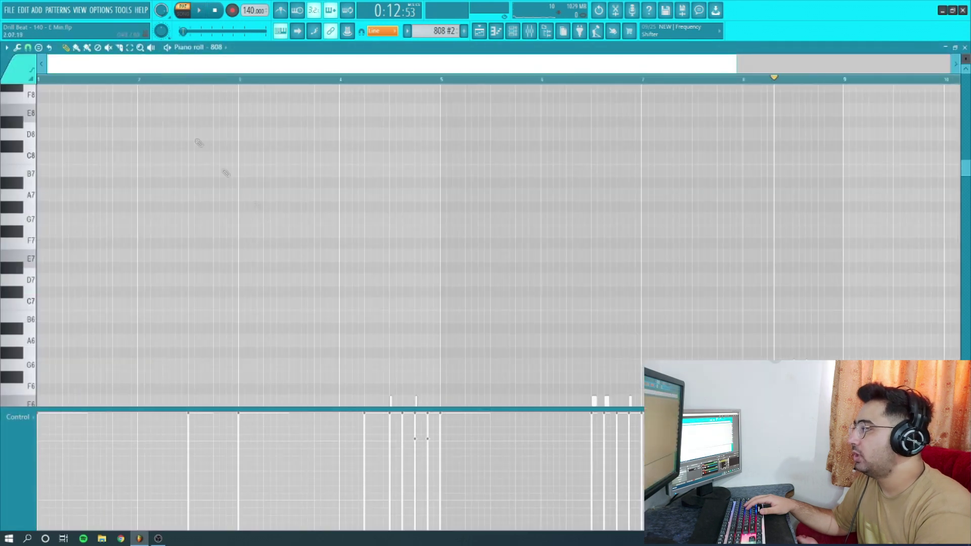
{"action": "scroll", "coordinate": [340, 286], "scroll_direction": "down", "scroll_amount": 6}
{"action": "key", "text": "space"}
{"action": "key", "text": "space"}
{"action": "key", "text": "space"}
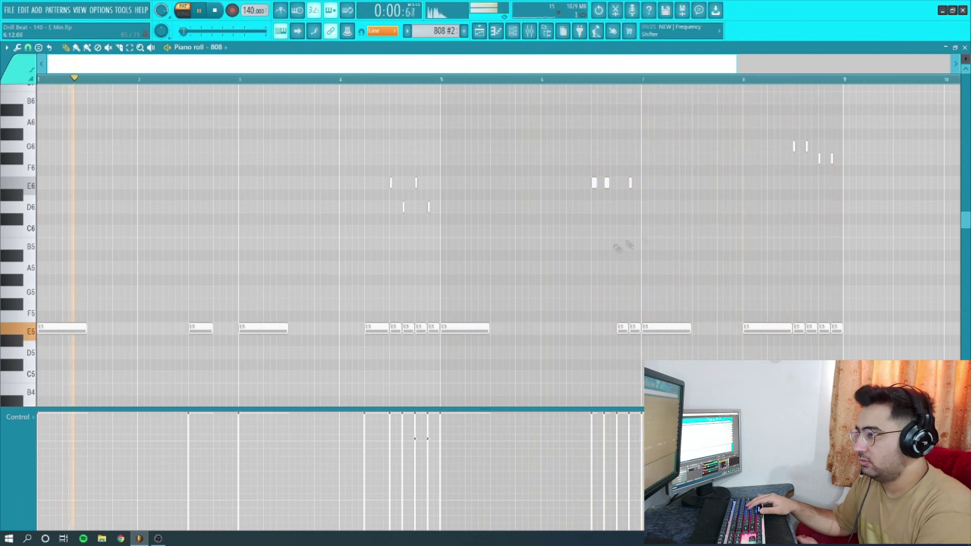
{"action": "key", "text": "space"}
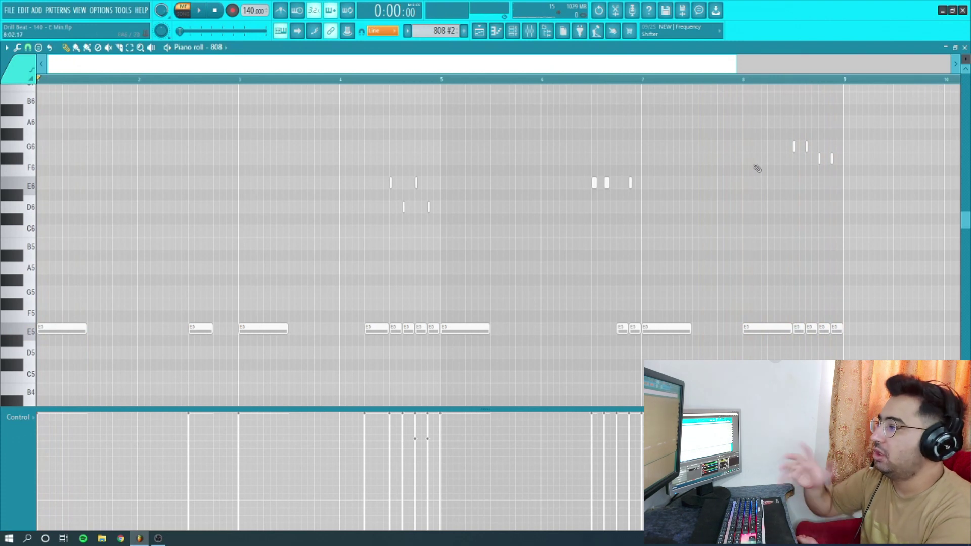
{"action": "left_click", "coordinate": [964, 48]}
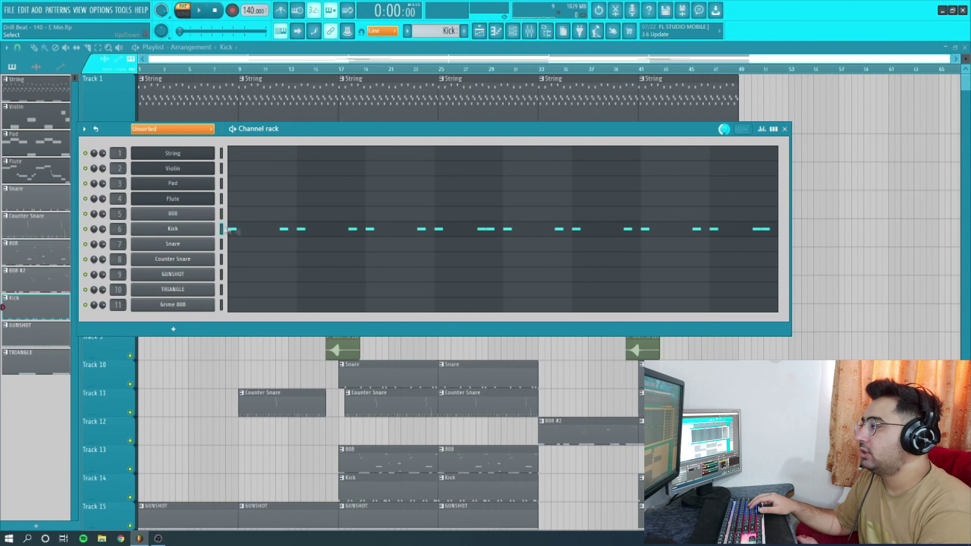
Open the Kick pattern in the piano roll and play it to review its rhythm.
{"action": "left_click", "coordinate": [255, 227]}
{"action": "scroll", "coordinate": [288, 237], "scroll_direction": "down", "scroll_amount": 3}
{"action": "key", "text": "space"}
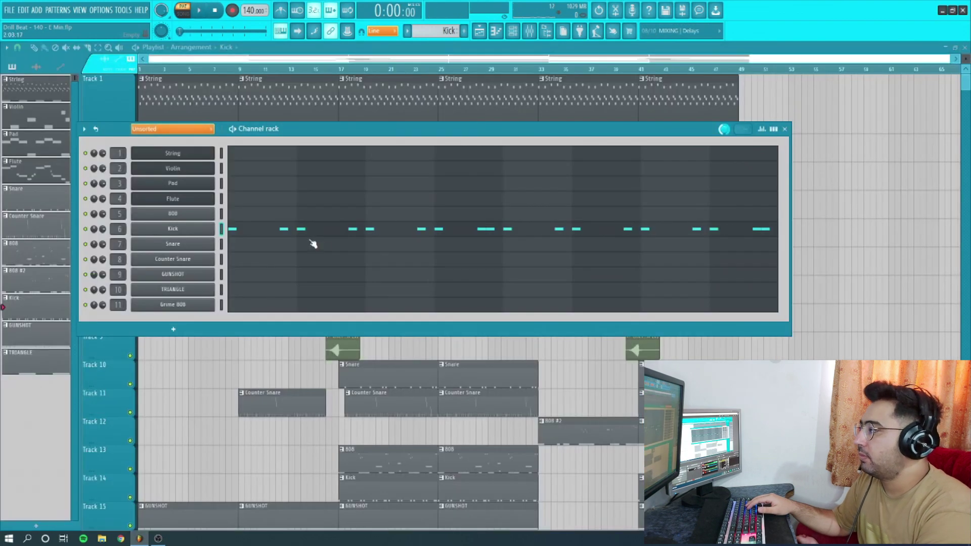
Select the GUNSHOT pattern, open its notes in the piano roll and play them.
{"action": "key", "text": "KP_Add"}
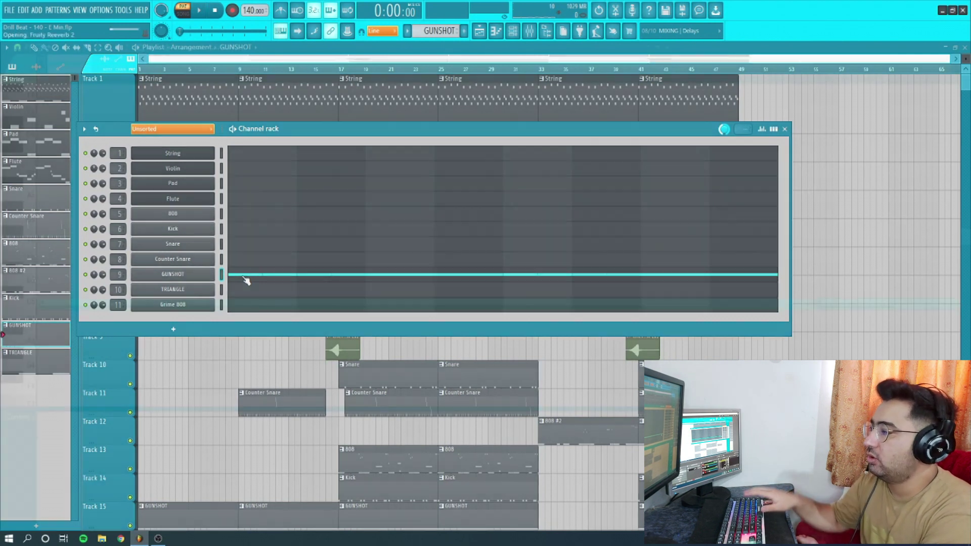
{"action": "left_click", "coordinate": [244, 276]}
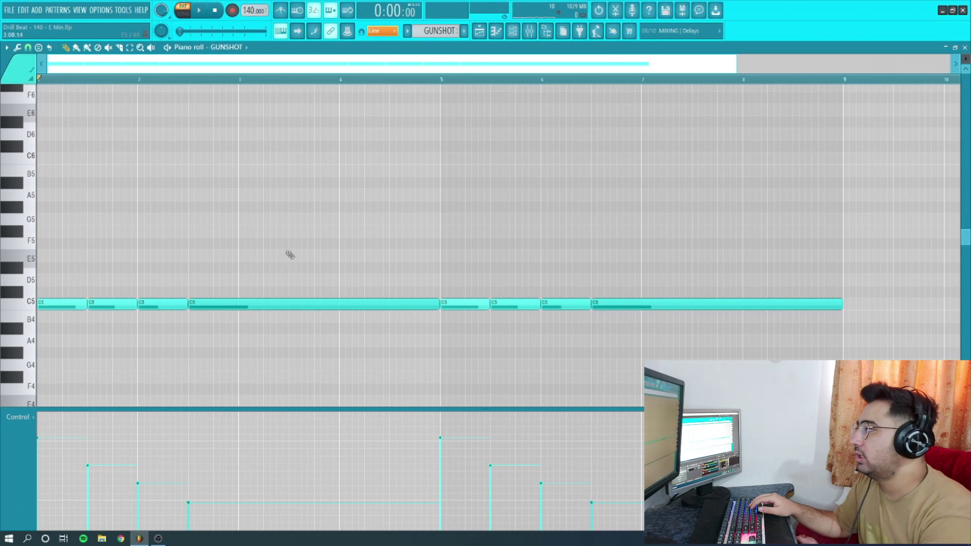
{"action": "key", "text": "space"}
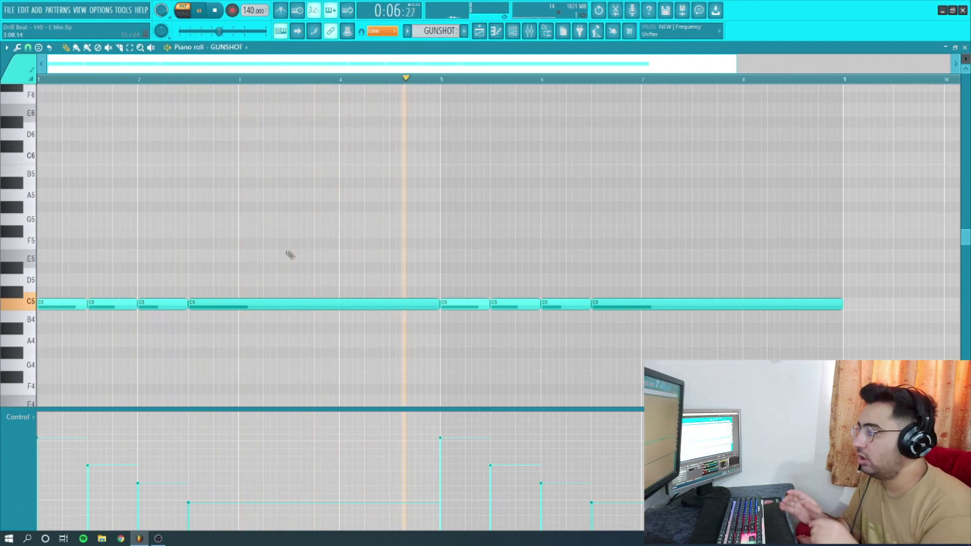
{"action": "key", "text": "space"}
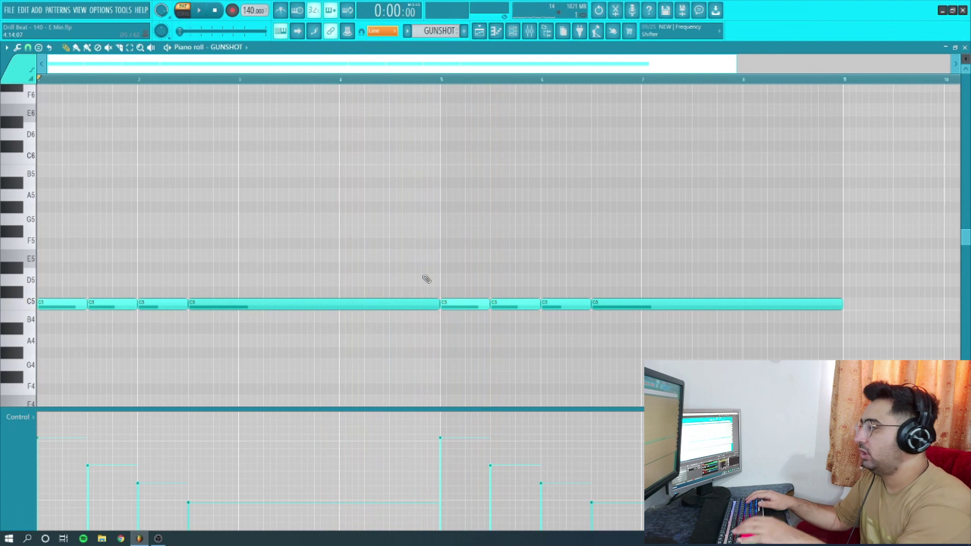
Clear the GUNSHOT notes, redraw four consecutive half-bar C5 notes with decreasing velocities, and play them.
{"action": "key", "text": "ctrl+a"}
{"action": "key", "text": "Delete"}
{"action": "left_click", "coordinate": [61, 305]}
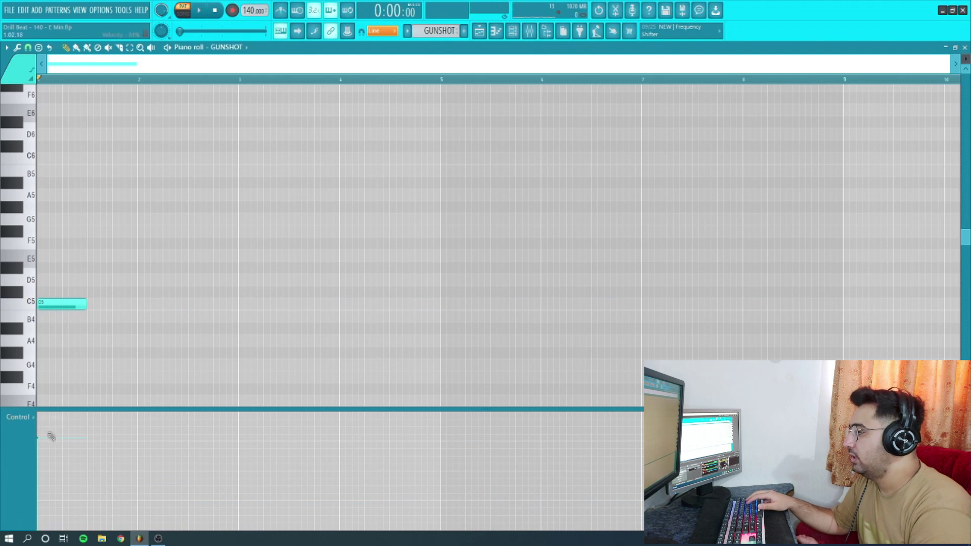
{"action": "left_click", "coordinate": [92, 305]}
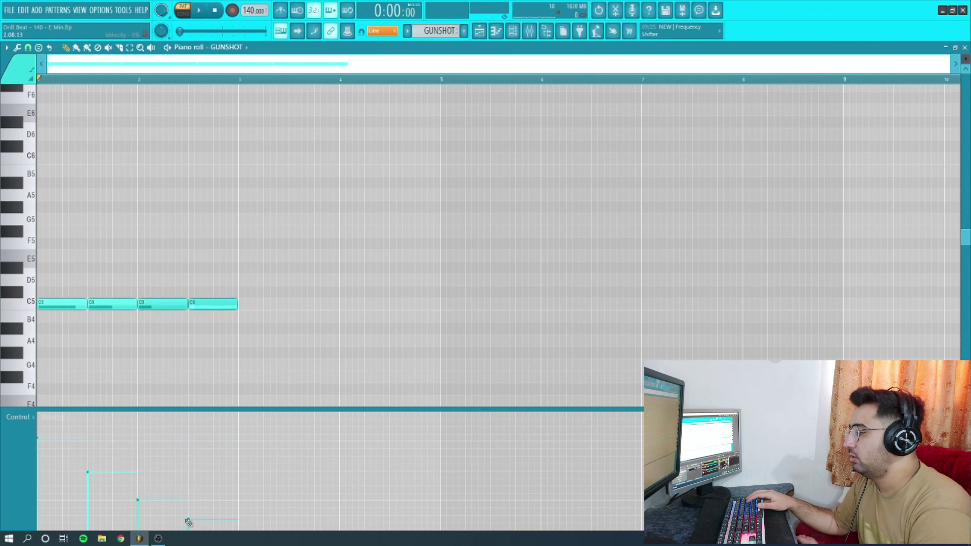
{"action": "key", "text": "space"}
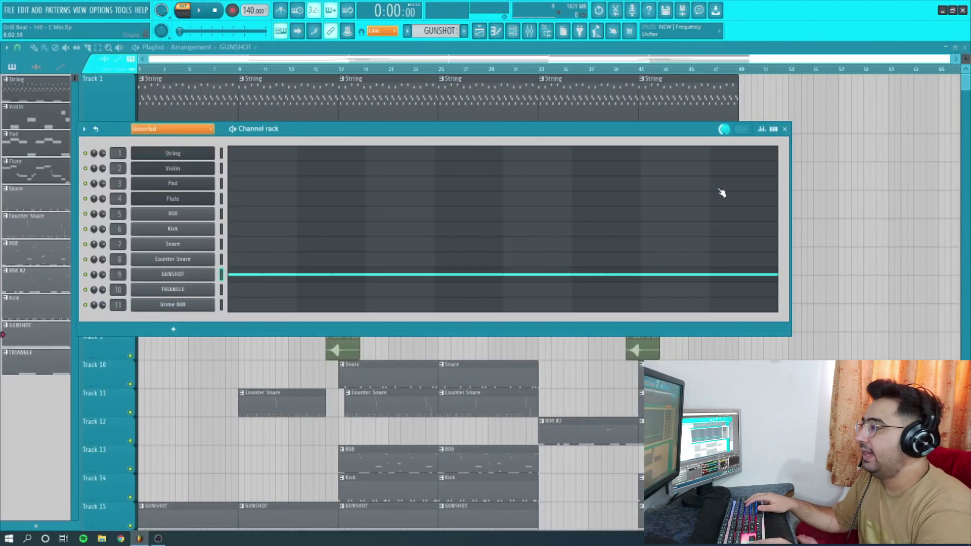
Select the TRIANGLE pattern, open its notes in the piano roll and play them.
{"action": "key", "text": "Down"}
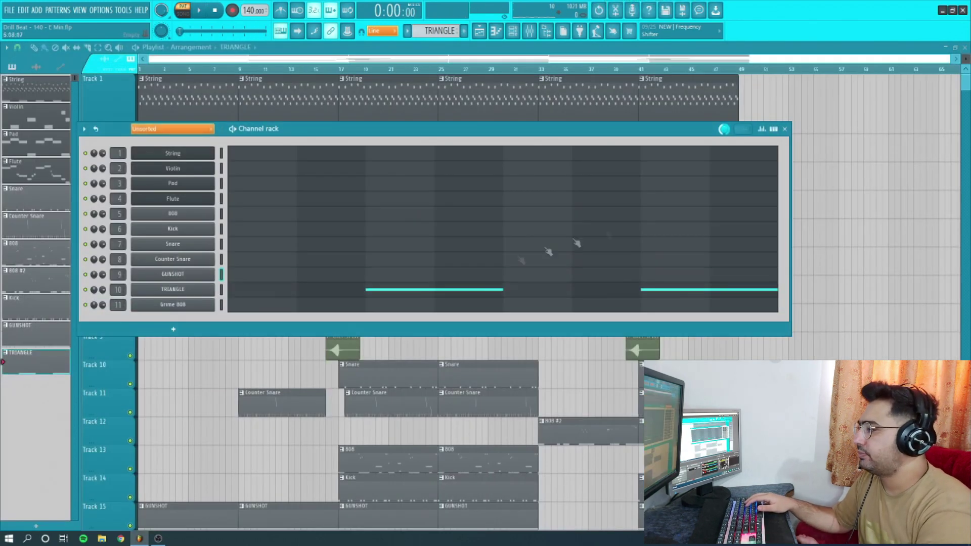
{"action": "left_click", "coordinate": [406, 294]}
{"action": "key", "text": "space"}
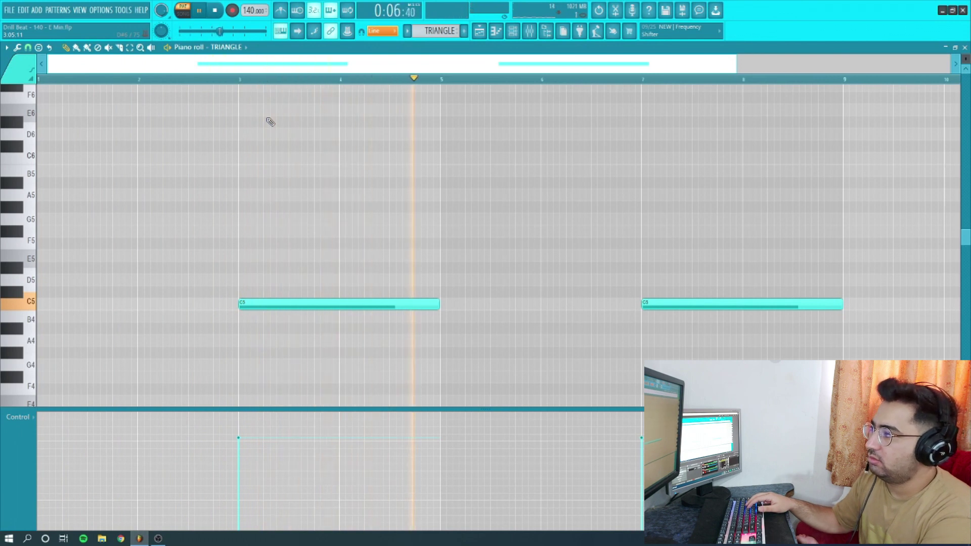
Return to the playlist and play the soloed drum tracks, Tracks 10 to 16, together from bar 17.
{"action": "key", "text": "Escape"}
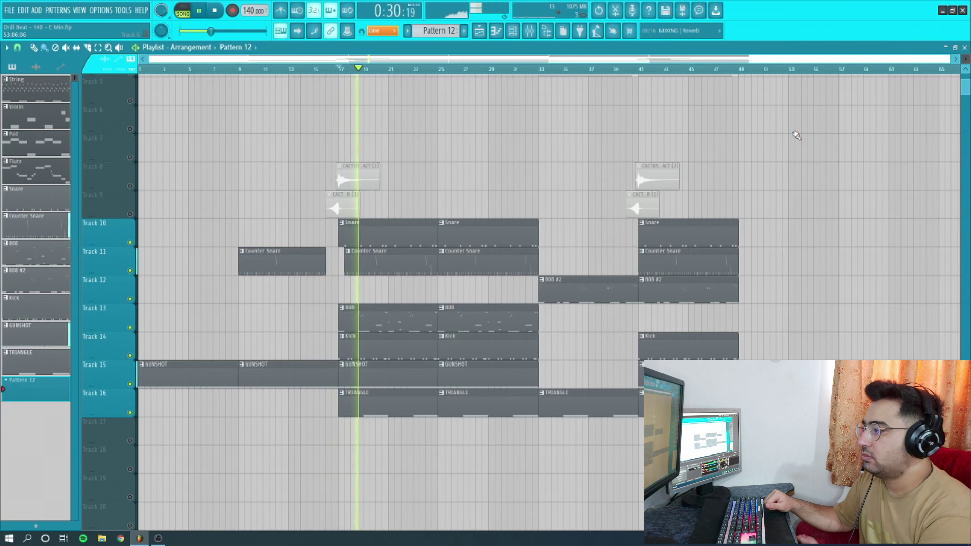
{"action": "scroll", "coordinate": [797, 136], "scroll_direction": "down", "scroll_amount": 1}
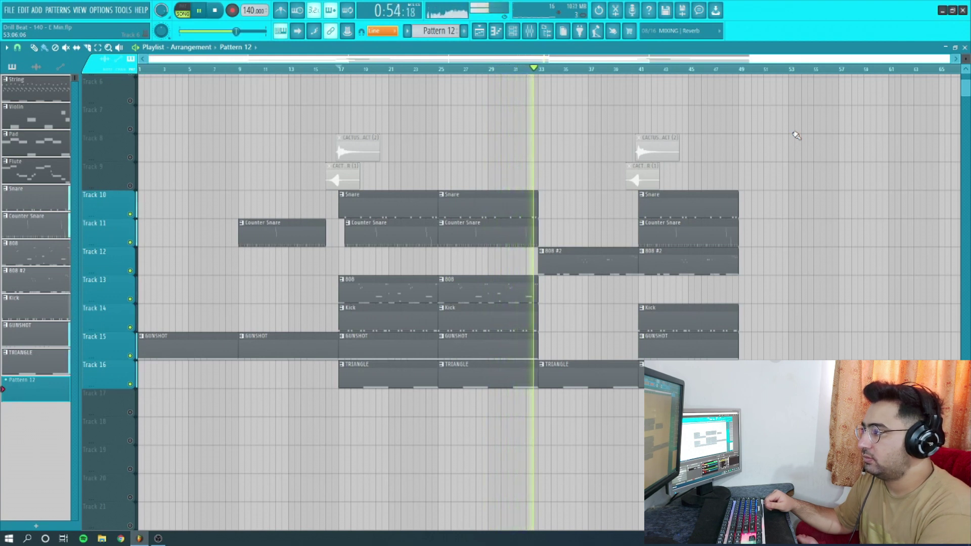
{"action": "key", "text": "space"}
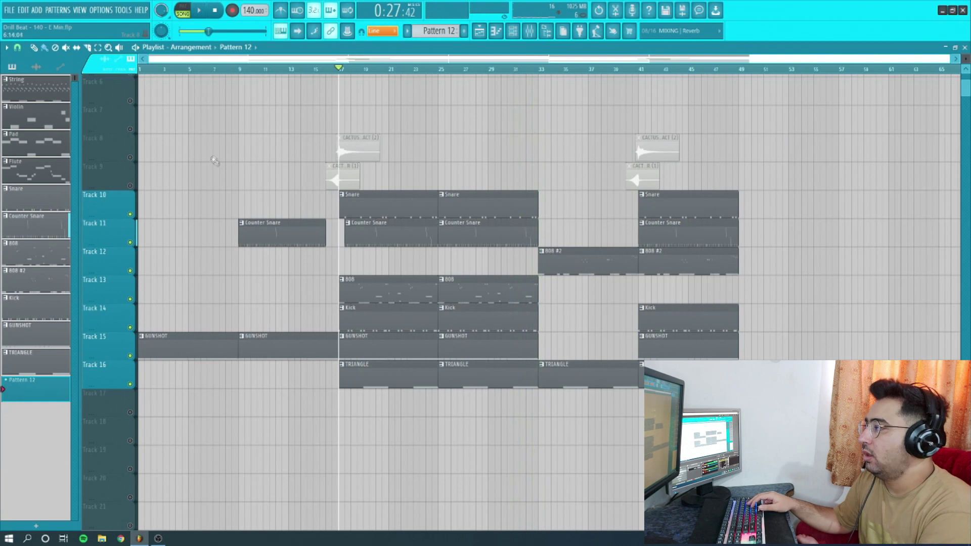
Unmute Tracks 8 and 9, and play the CACTUS RISER and CACTUS IMPACT transition with the drums from before bar 16.
{"action": "left_click", "coordinate": [130, 186]}
{"action": "left_click", "coordinate": [129, 157]}
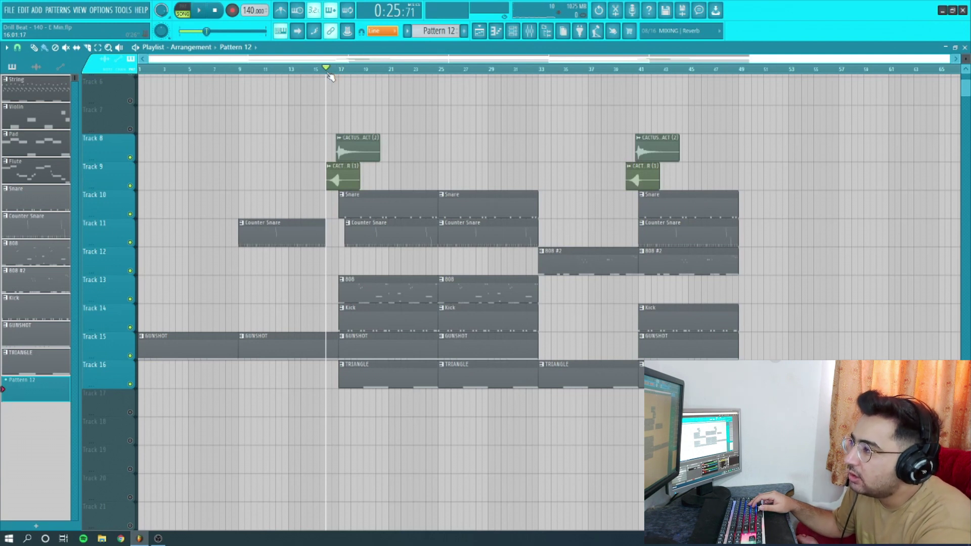
{"action": "scroll", "coordinate": [361, 144], "scroll_direction": "up", "scroll_amount": 4}
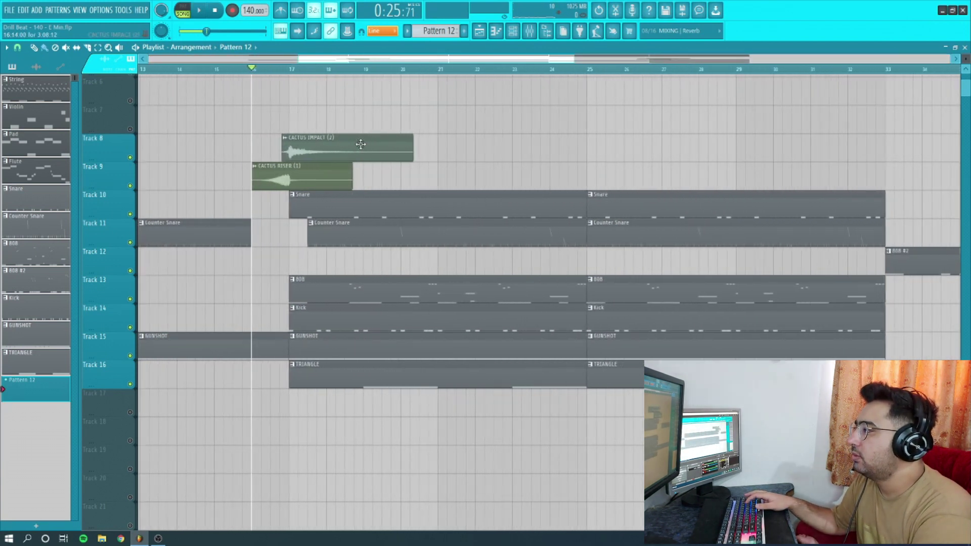
{"action": "key", "text": "space"}
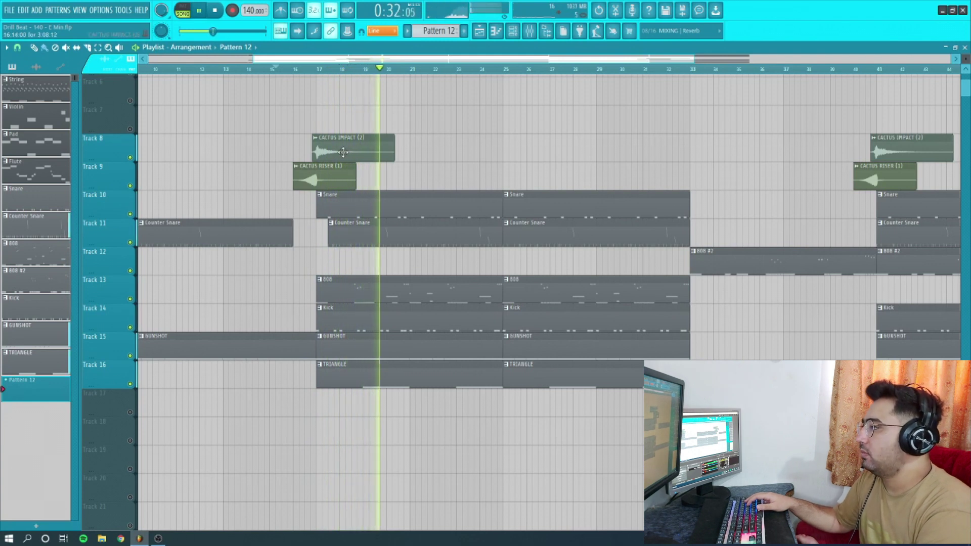
{"action": "key", "text": "space"}
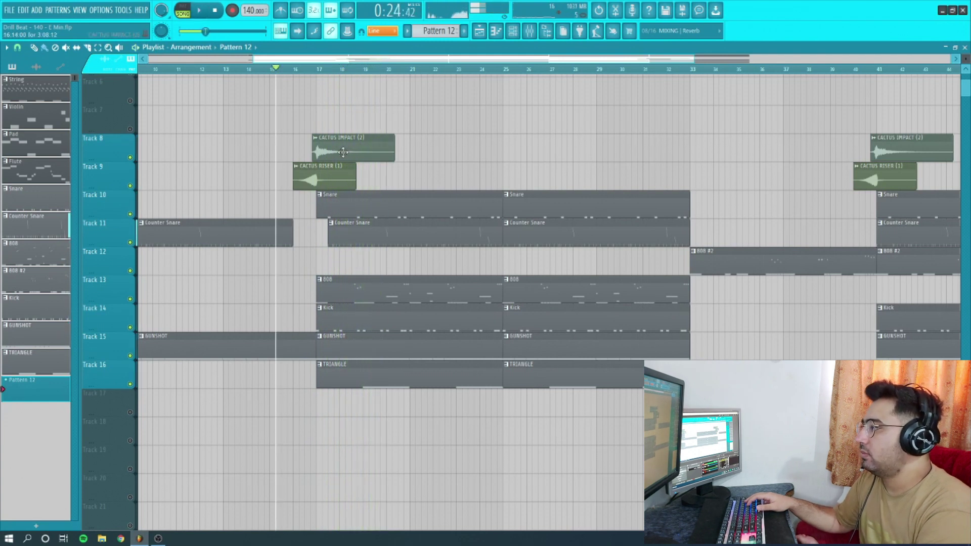